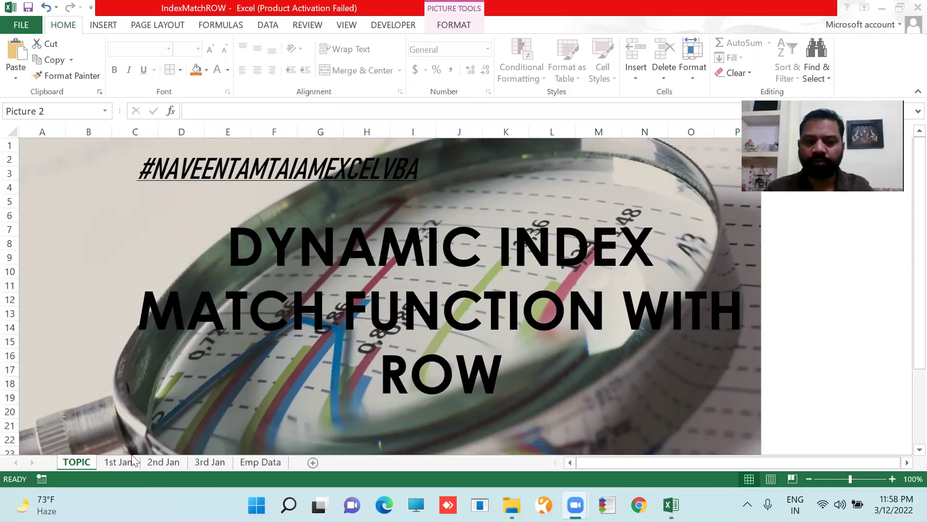
Step: Review the Emp Data table, then return to 1st Jan with its blank lookup columns
click(112, 465)
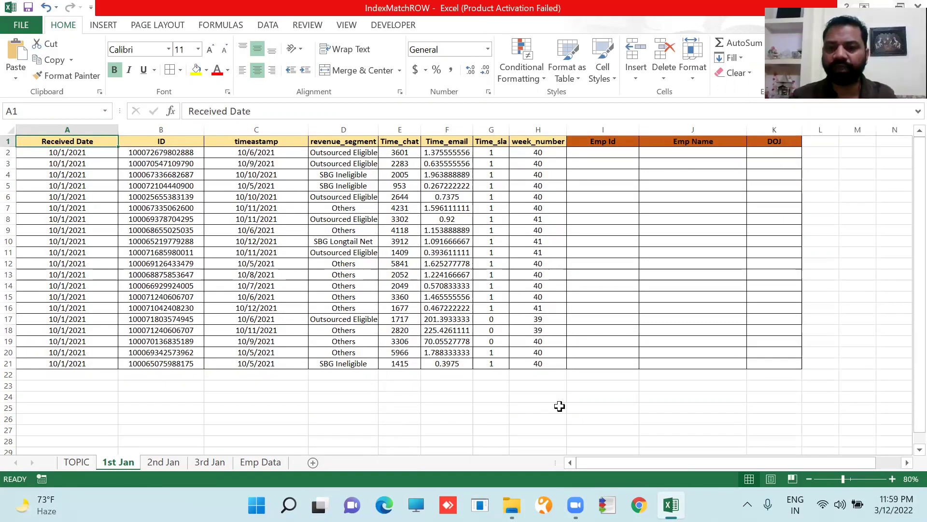
click(258, 465)
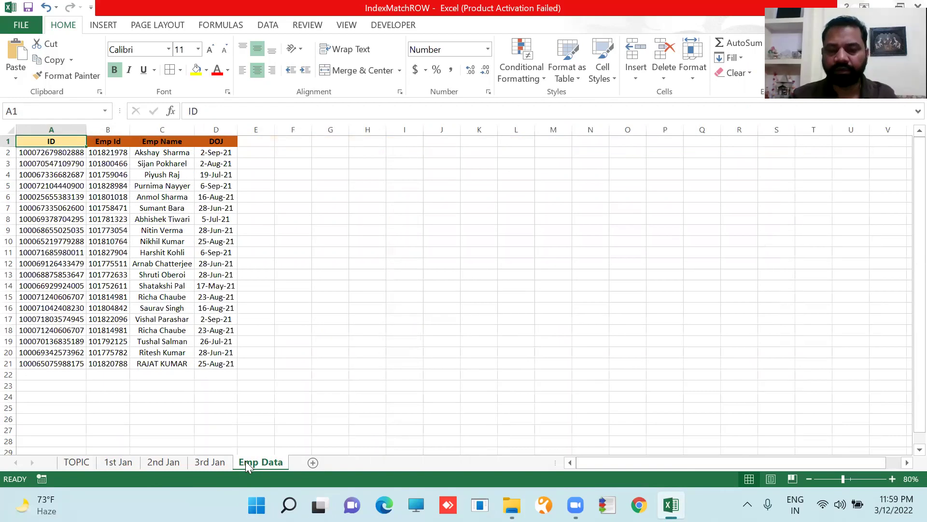
click(120, 463)
Step: Enter =VLOOKUP($B2,'Emp Data'!$A:$D,2,0) in I2 to return the Emp Id
click(597, 153)
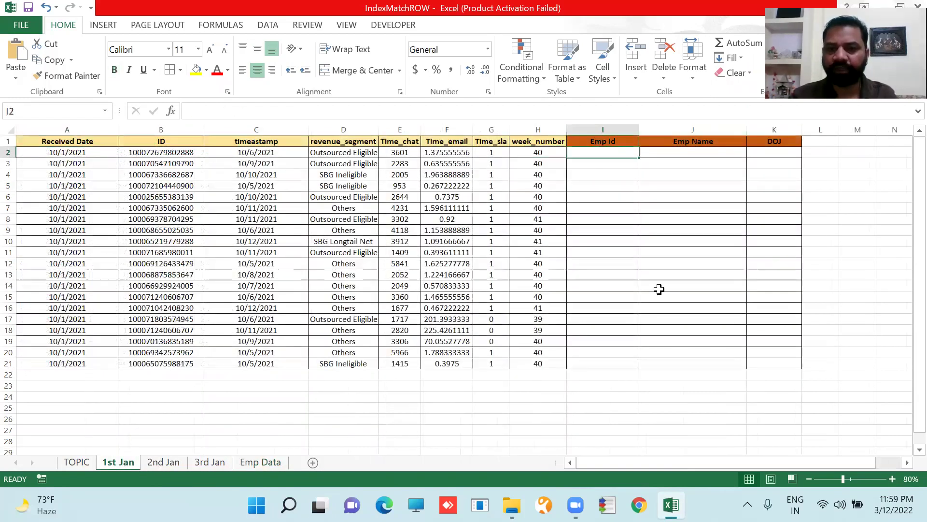
text(=vlookup()
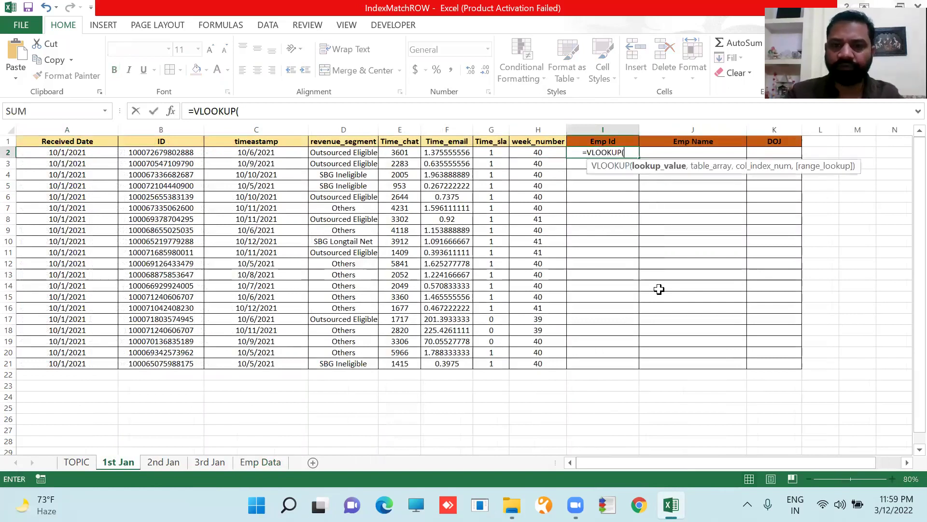
key(Left)
key(Left)
key(Left)
key(Left)
key(Left)
key(Left)
key(Left)
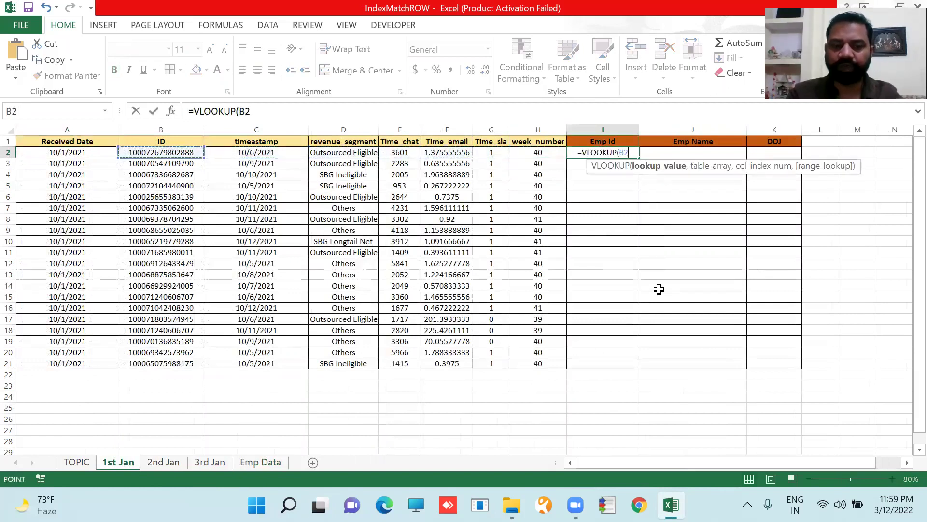
key(F4)
key(F4)
key(F4)
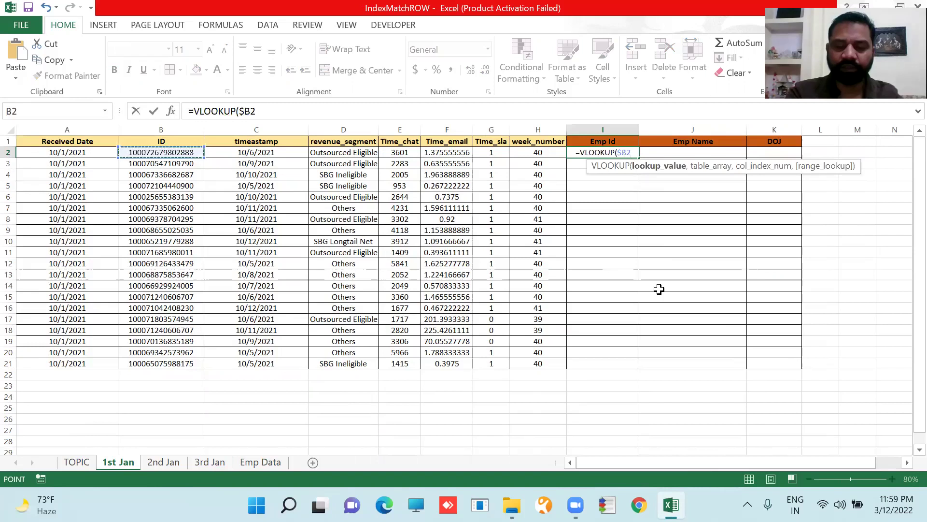
text(,)
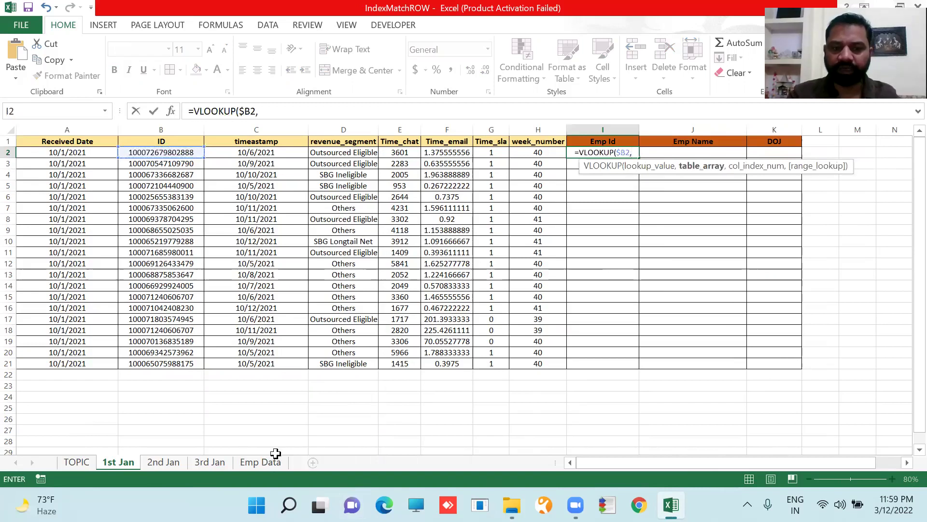
click(266, 464)
drag(48, 129, 225, 145)
key(F4)
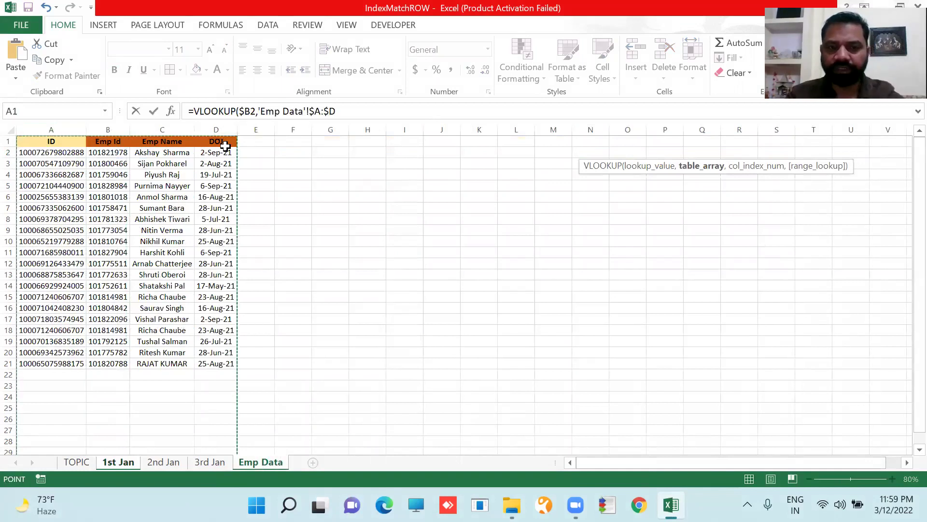
text(,)
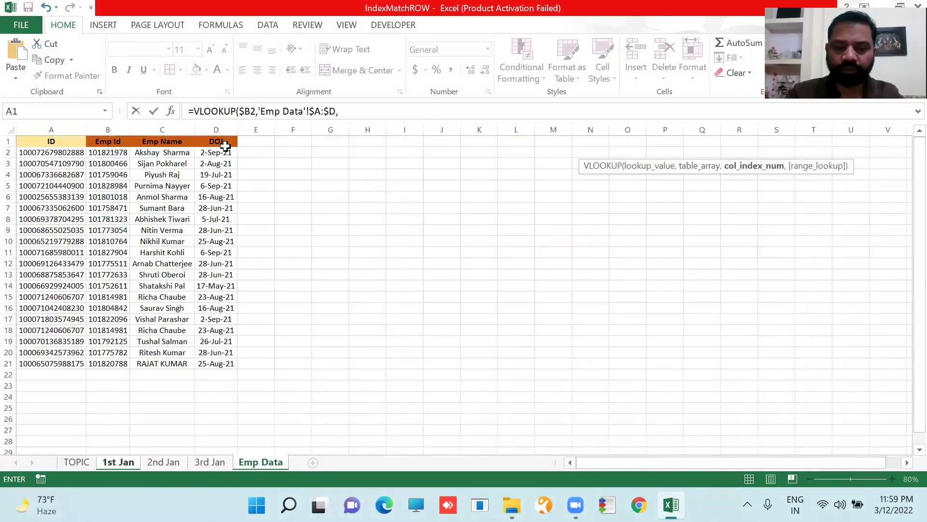
text(2,0))
key(Return)
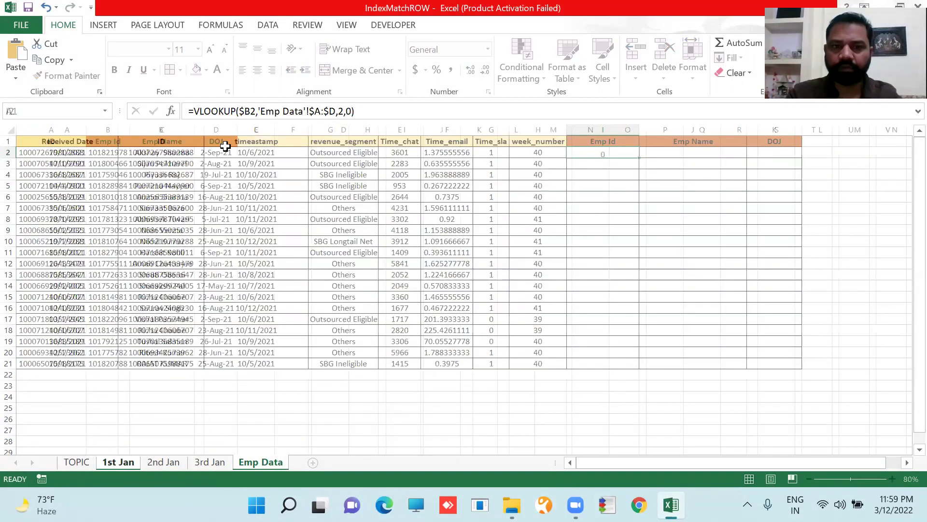
Step: Copy the lookup into J2 with column index 3 to return the employee name
key(shift+Right)
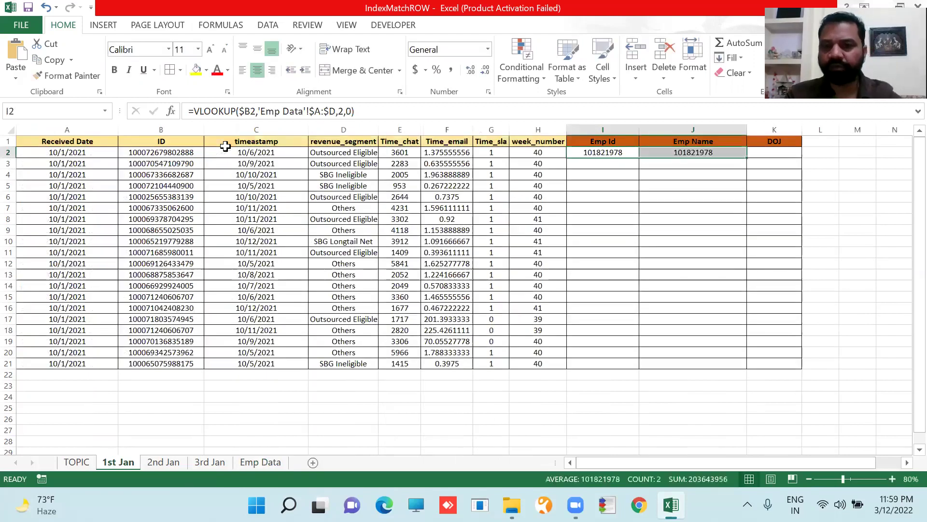
key(ctrl+r)
key(F2)
key(Left)
key(Left)
key(Left)
key(BackSpace)
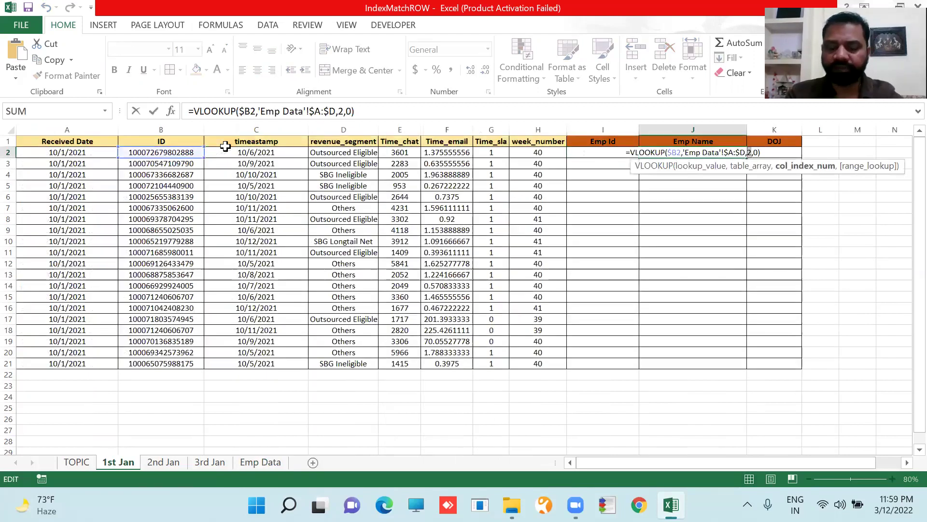
text(3)
key(ctrl+Return)
Step: Copy the lookup into K2 with column index 4 to return the joining date
key(shift+Right)
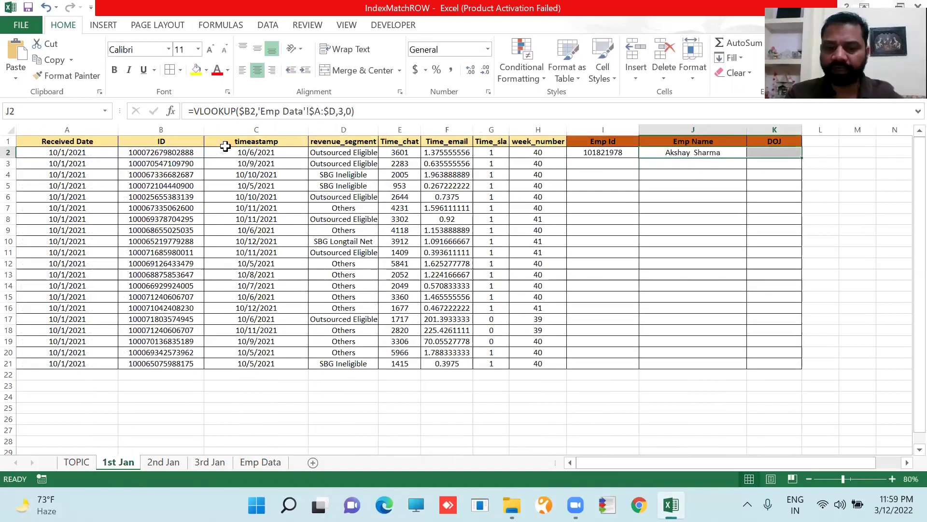
key(ctrl+r)
key(Right)
key(F2)
key(Left)
key(Left)
key(Left)
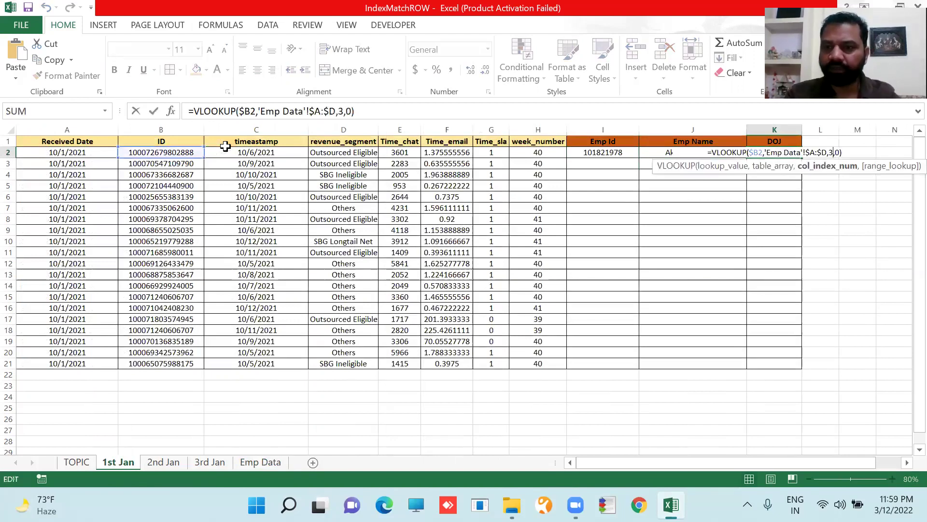
key(BackSpace)
text(4)
key(Return)
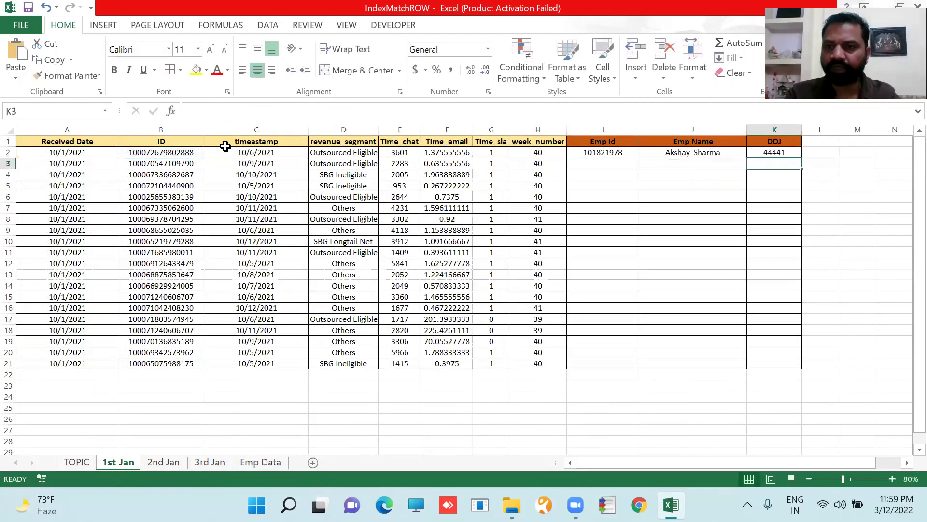
key(Up)
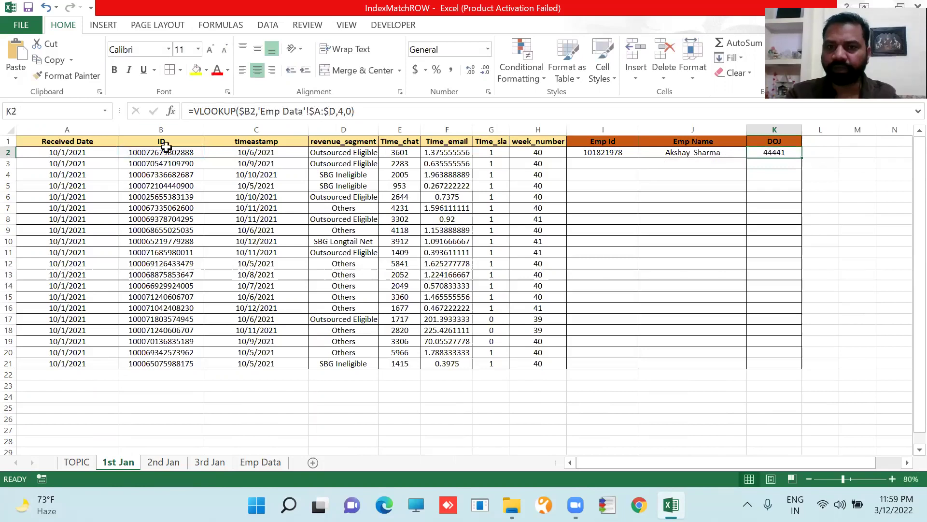
Step: Format the DOJ value in K2 as Short Date
click(487, 49)
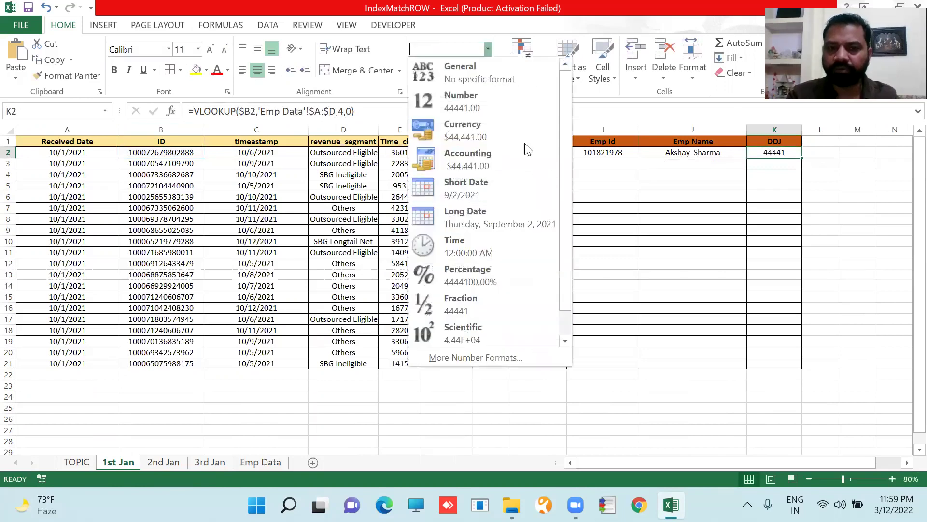
click(462, 188)
key(Left)
key(Left)
key(Left)
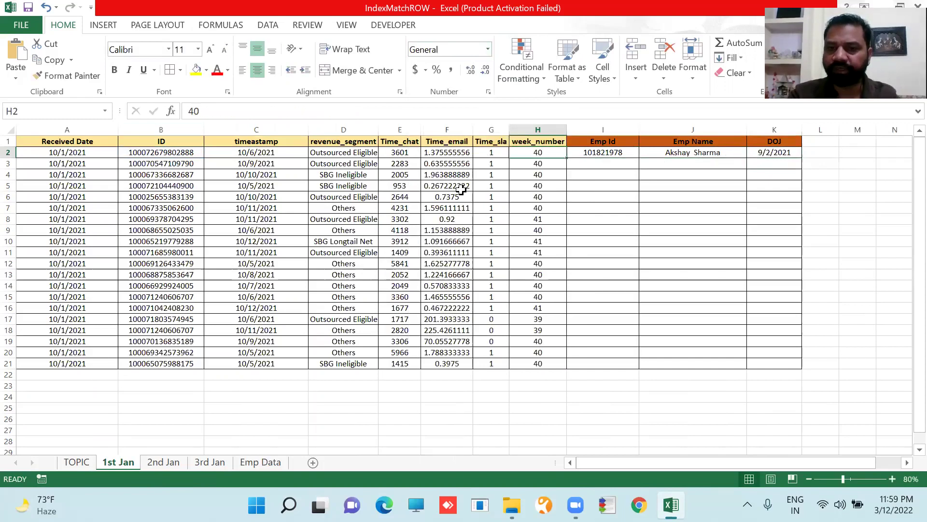
Step: Fill the I2:K2 lookup formulas down through row 21 and review the filled range
key(ctrl+Down)
key(Right)
key(ctrl+shift+Up)
key(shift+Right)
key(shift+Right)
key(ctrl+d)
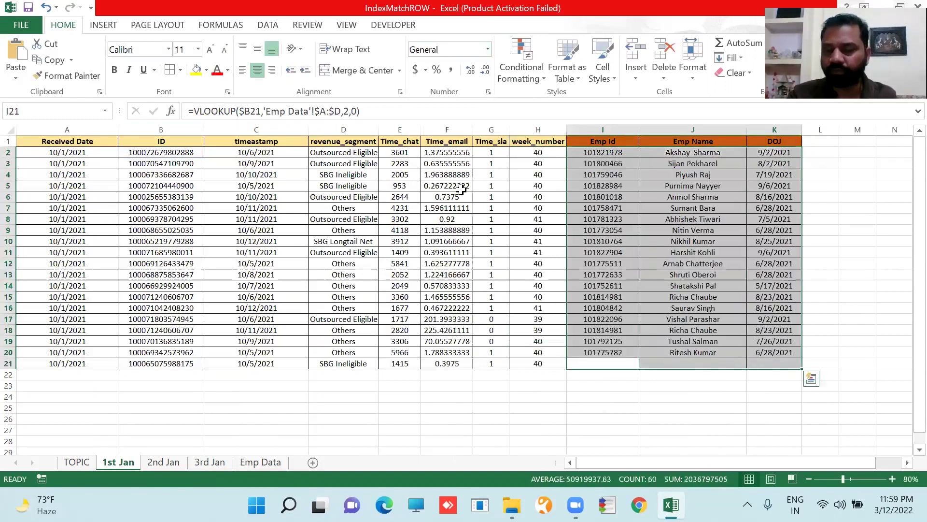
key(ctrl+Up)
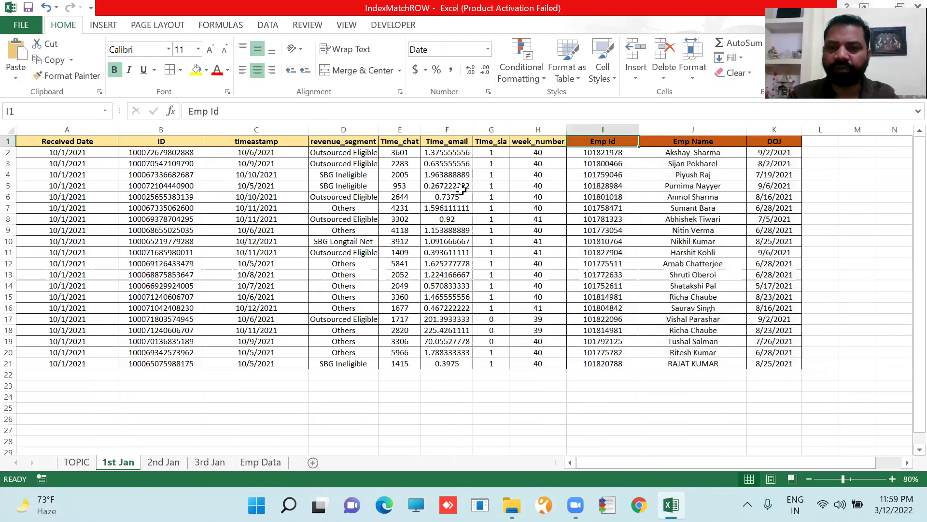
key(Down)
key(shift+Right)
key(shift+Right)
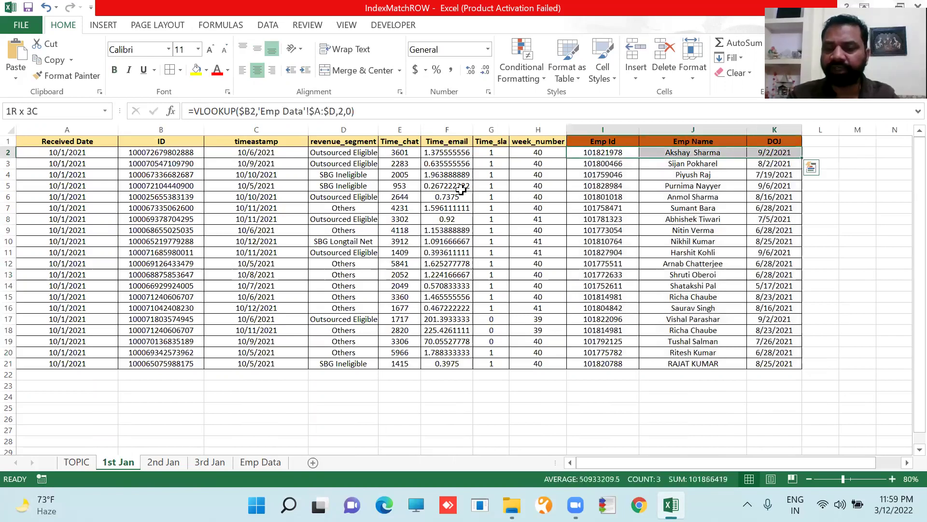
key(ctrl+shift+Down)
key(ctrl+Up)
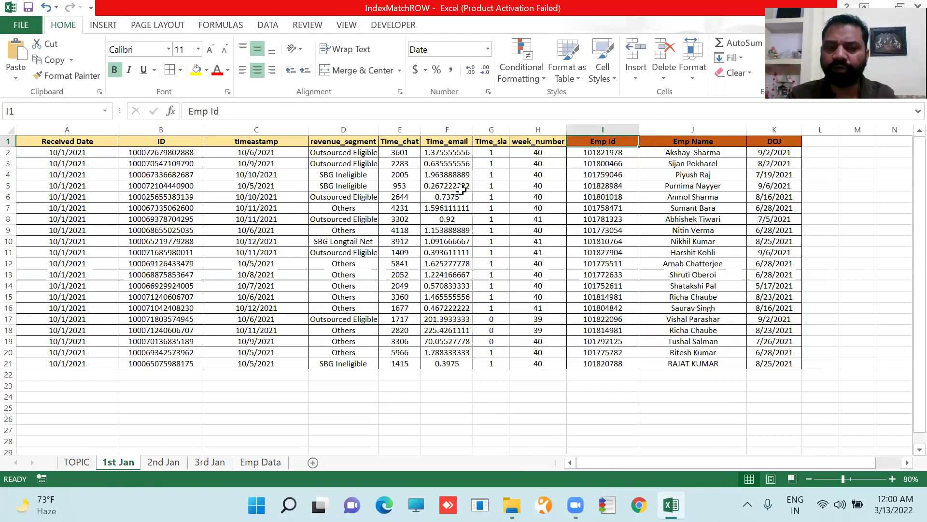
Step: On 2nd Jan, move the ID column to sit before Time_chat
key(Home)
key(Right)
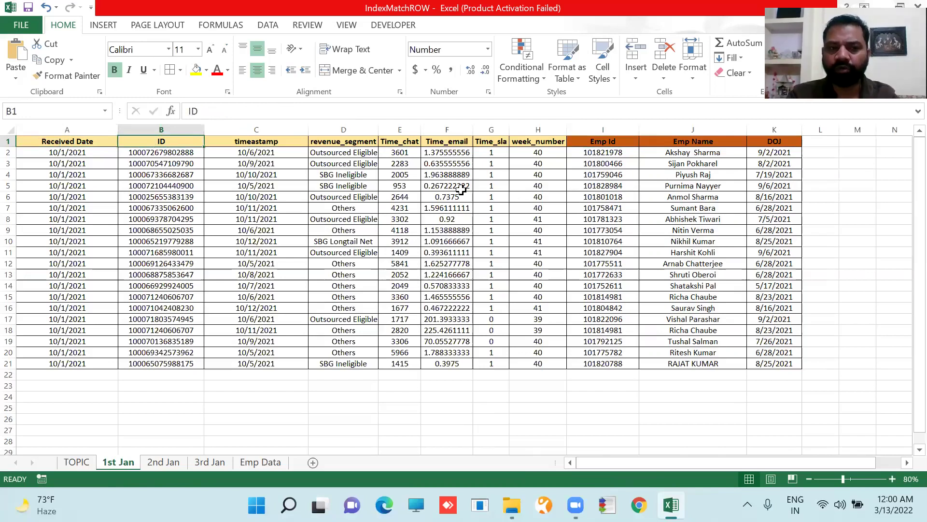
key(ctrl+Page_Down)
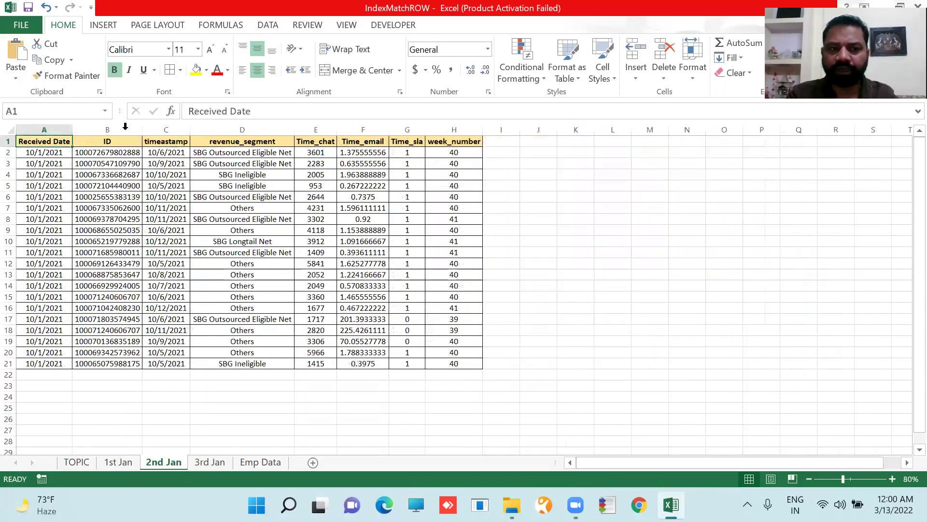
click(118, 126)
key(ctrl+c)
key(Right)
key(Right)
key(Right)
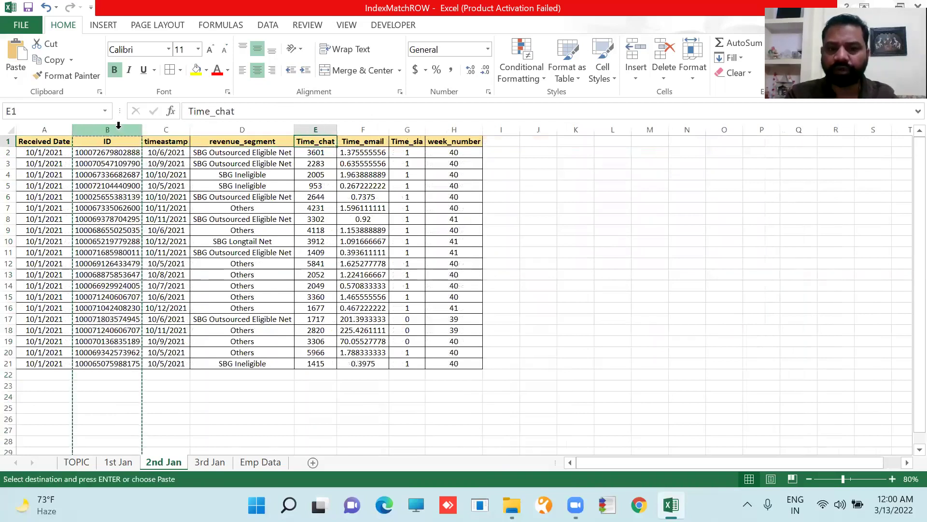
key(ctrl+space)
key(ctrl+plus)
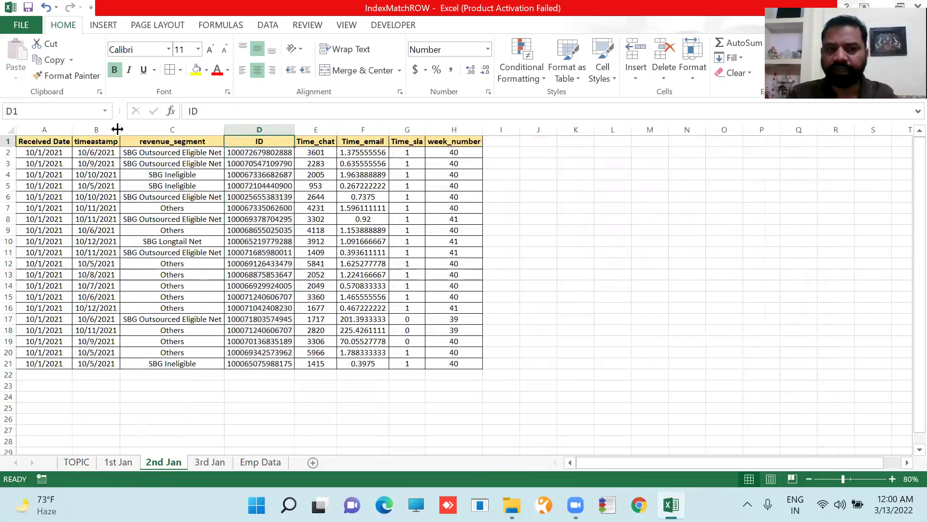
Step: Check where the ID column sits on the 3rd Jan sheet
key(ctrl+Page_Down)
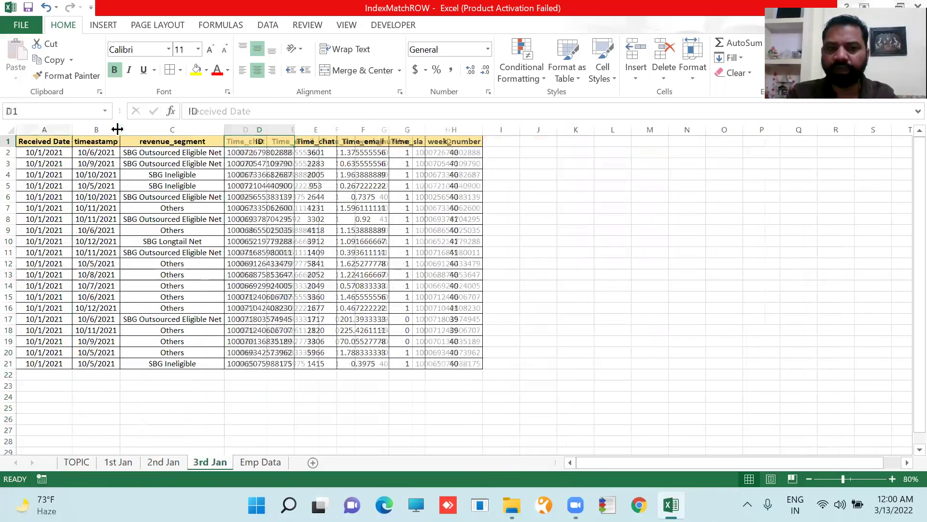
key(ctrl+Right)
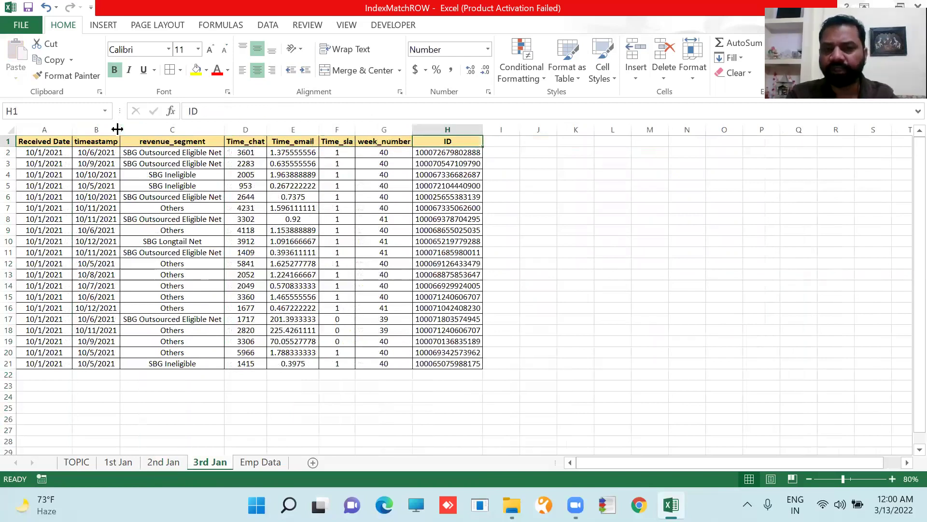
key(ctrl+space)
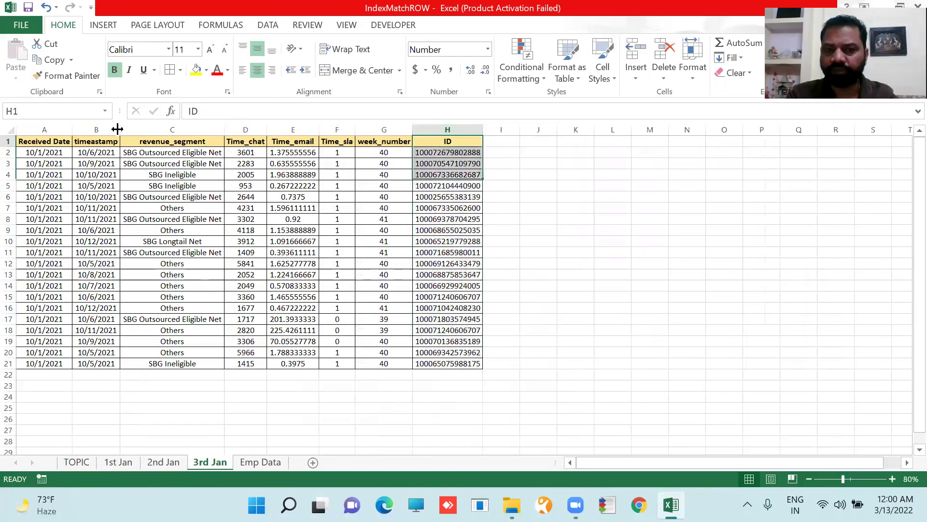
key(shift+BackSpace)
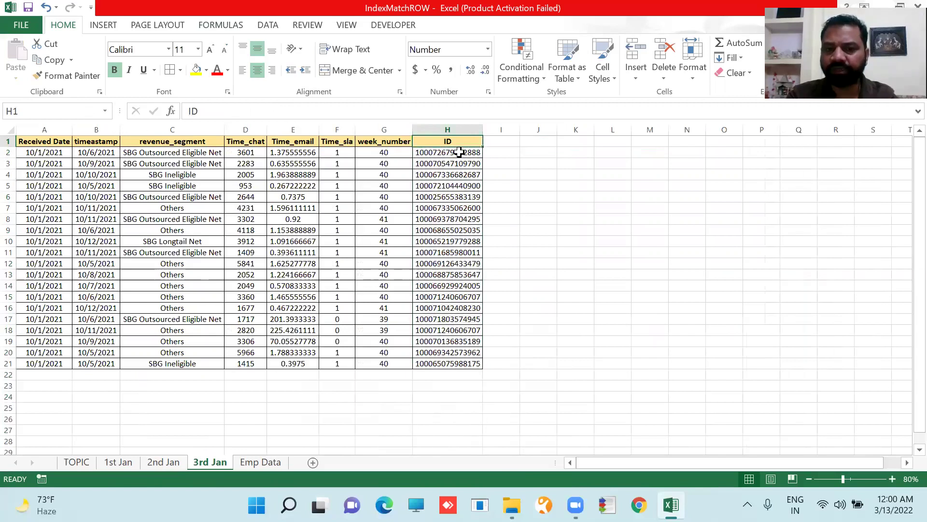
key(ctrl+Page_Down)
Step: Review the row 2 ID value and Emp Id lookup on 1st Jan
key(ctrl+Page_Up)
key(ctrl+Page_Up)
key(ctrl+Page_Up)
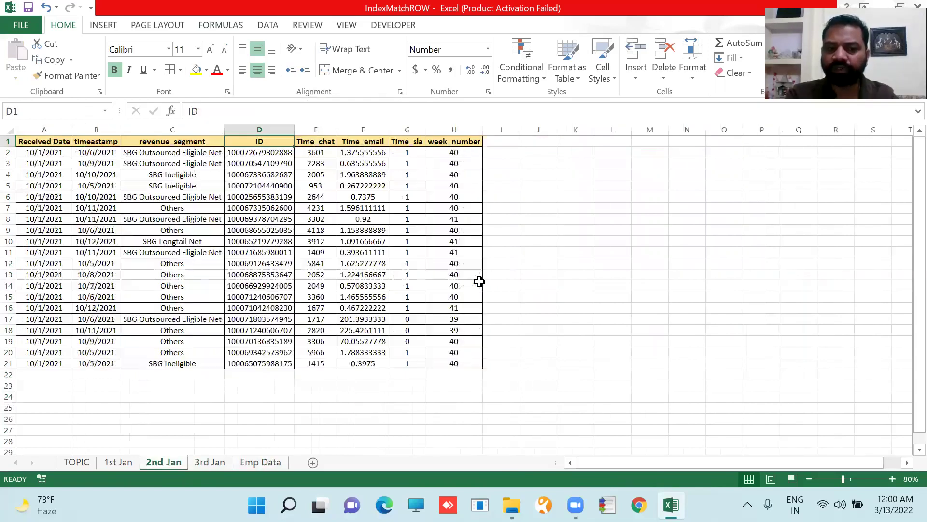
key(Right)
key(ctrl+Right)
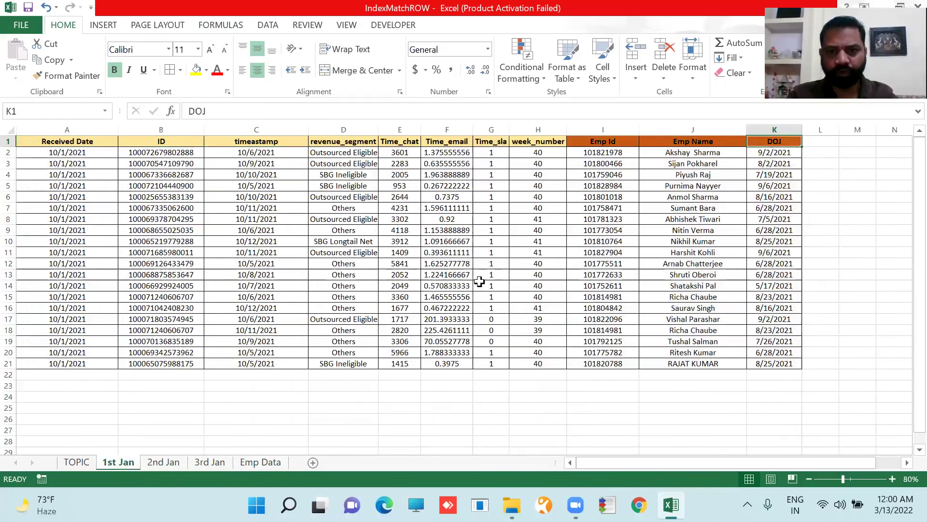
key(Down)
key(Left)
key(Left)
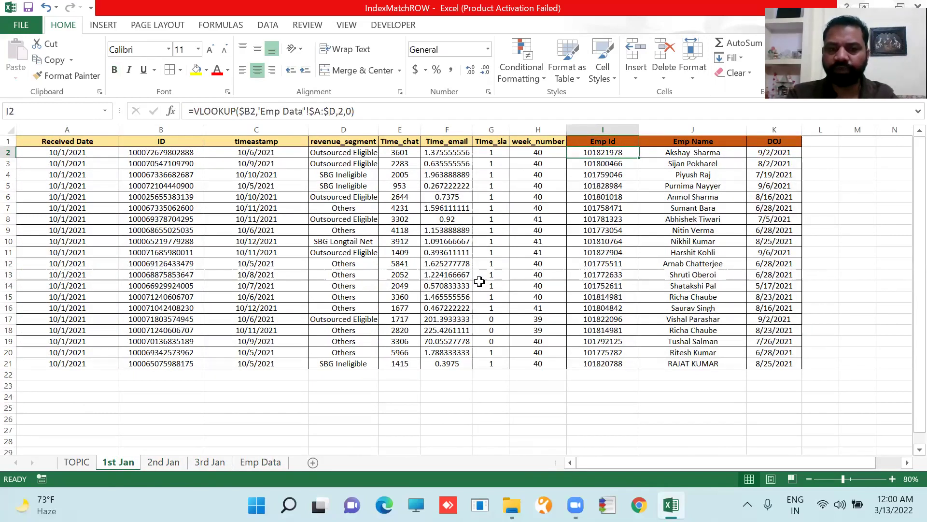
key(Home)
key(Right)
key(Right)
key(Right)
key(Right)
key(Right)
key(Right)
key(Right)
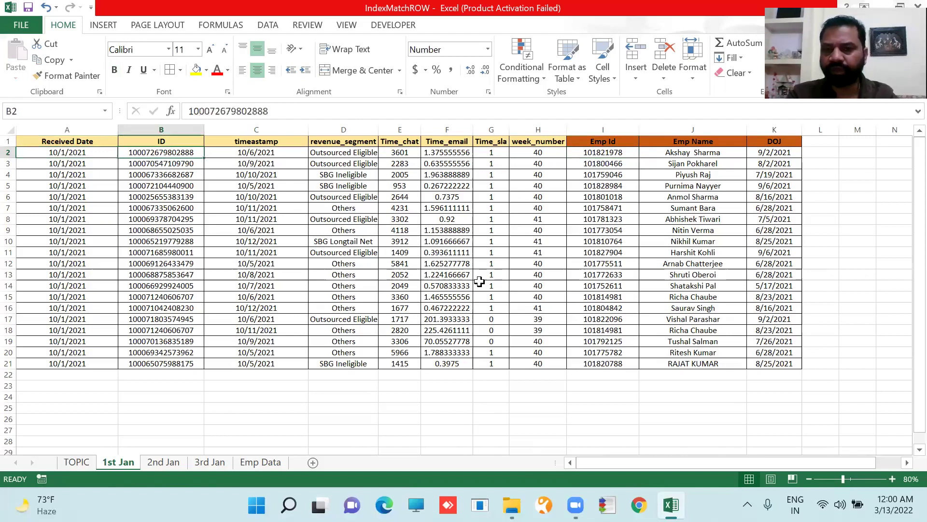
key(Right)
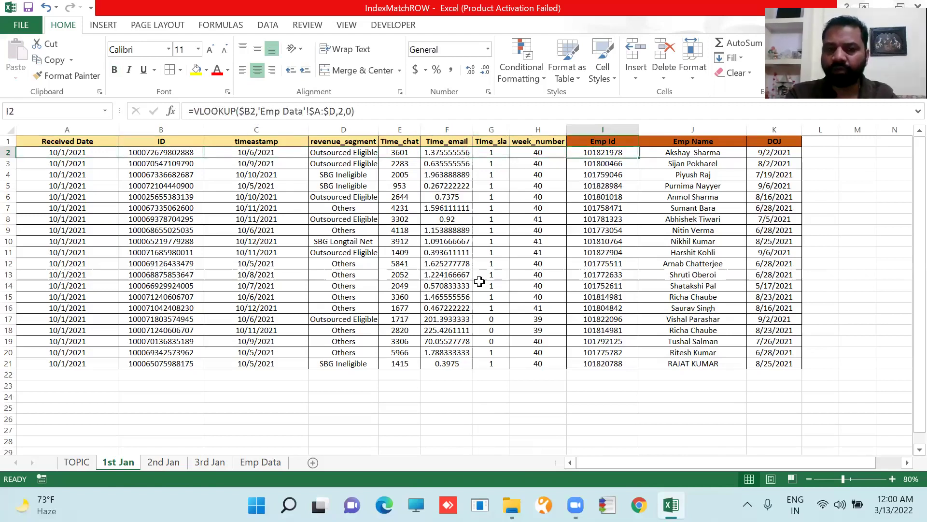
Step: Copy the whole 2nd Jan data table and return to 1st Jan
key(ctrl+Page_Down)
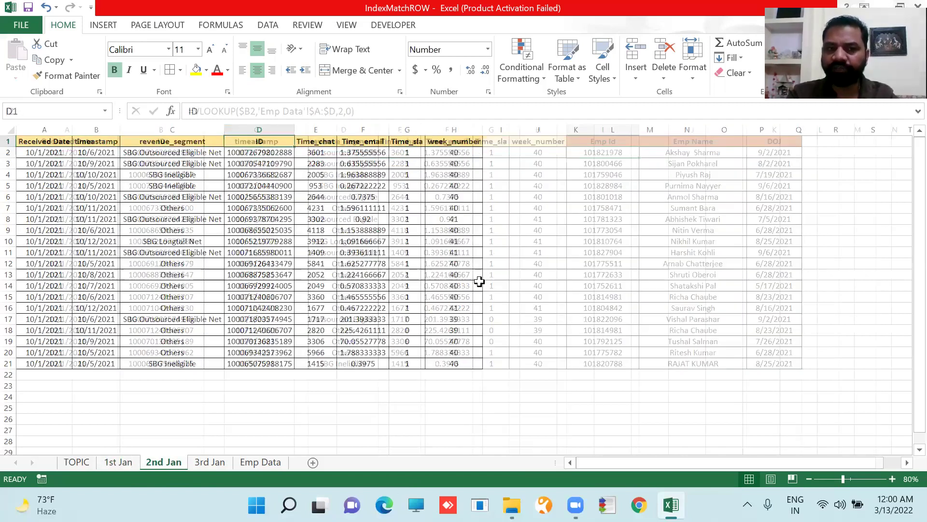
key(ctrl+Home)
key(ctrl+a)
key(ctrl+c)
key(ctrl+Page_Up)
key(Up)
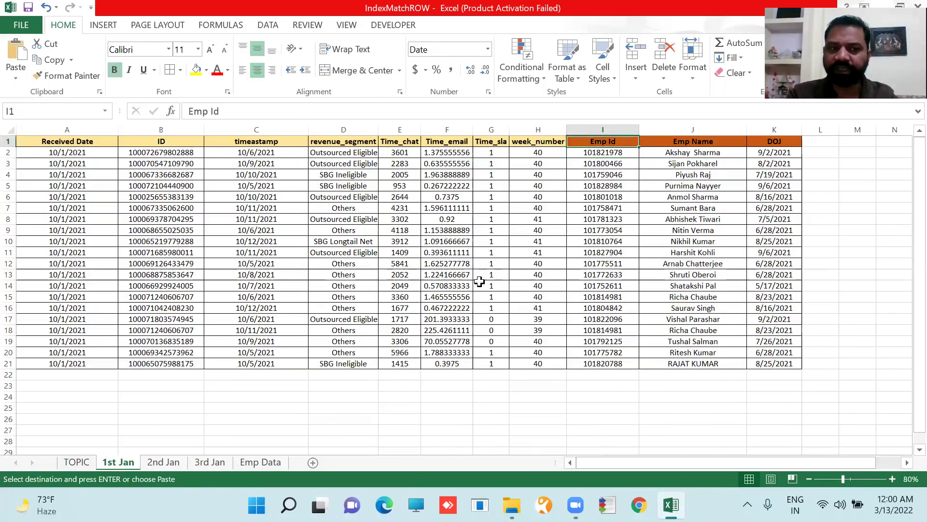
Step: Paste the 2nd Jan table at A1 on 1st Jan and select the #N/A lookups I2:K21
key(Home)
key(ctrl+v)
key(Escape)
key(Right)
key(Right)
key(Right)
key(Right)
key(Right)
key(Right)
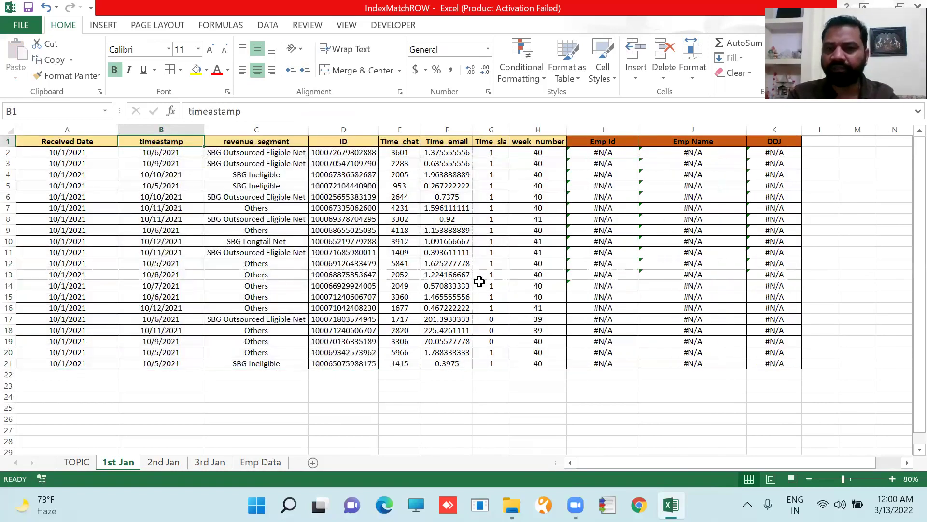
key(Right)
key(Right)
key(Down)
key(shift+Right)
key(shift+Right)
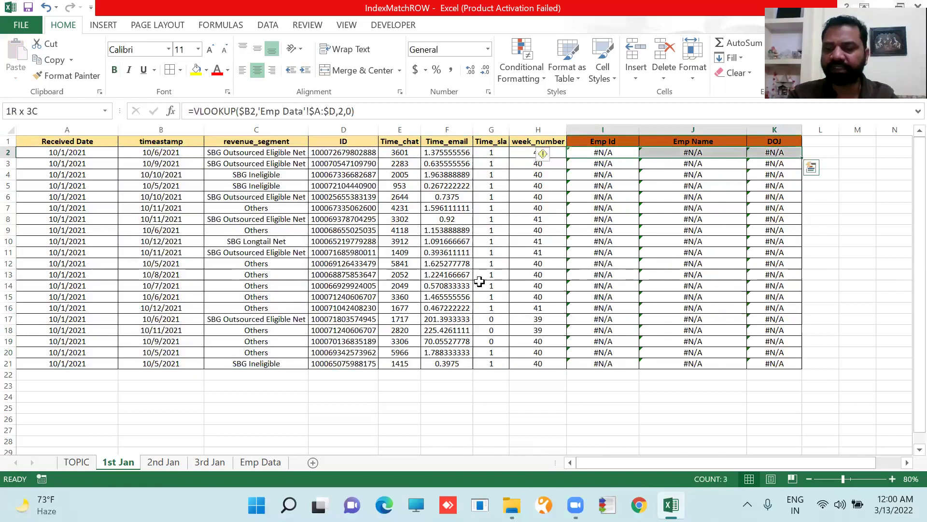
key(ctrl+shift+Down)
Step: Inspect the I2 VLOOKUP formula, leaving it unchanged
key(Up)
key(Down)
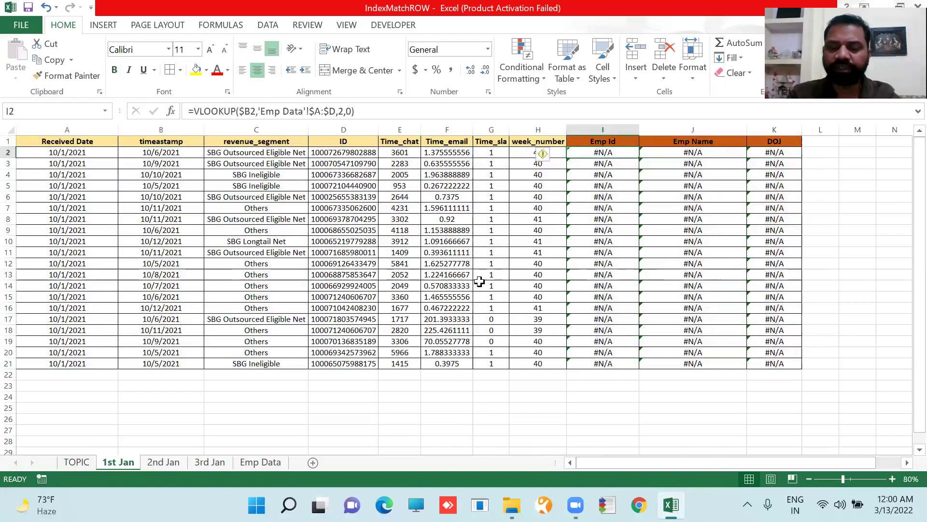
key(F2)
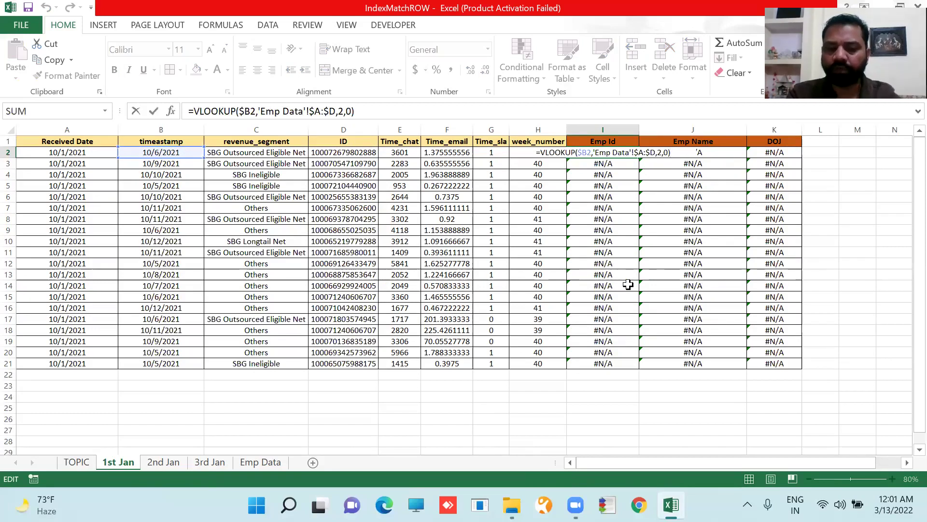
key(ctrl+Return)
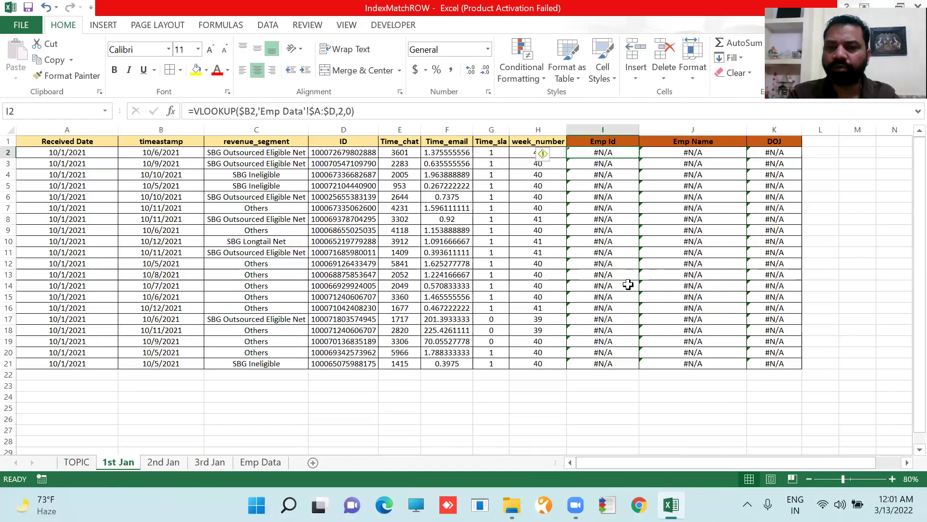
Step: Delete the #N/A lookup formulas in I2:K21 and return to cell I2
key(ctrl+shift+Right)
key(ctrl+shift+Down)
key(Delete)
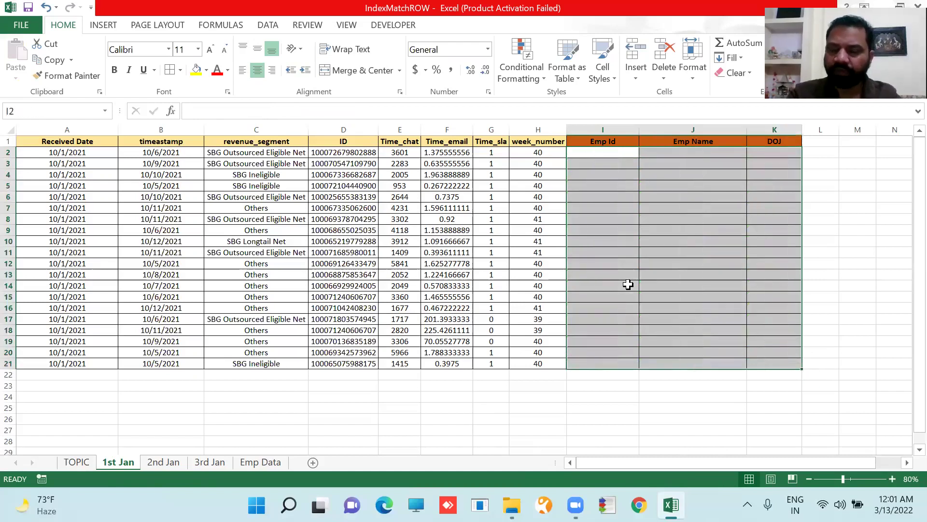
key(Up)
key(Down)
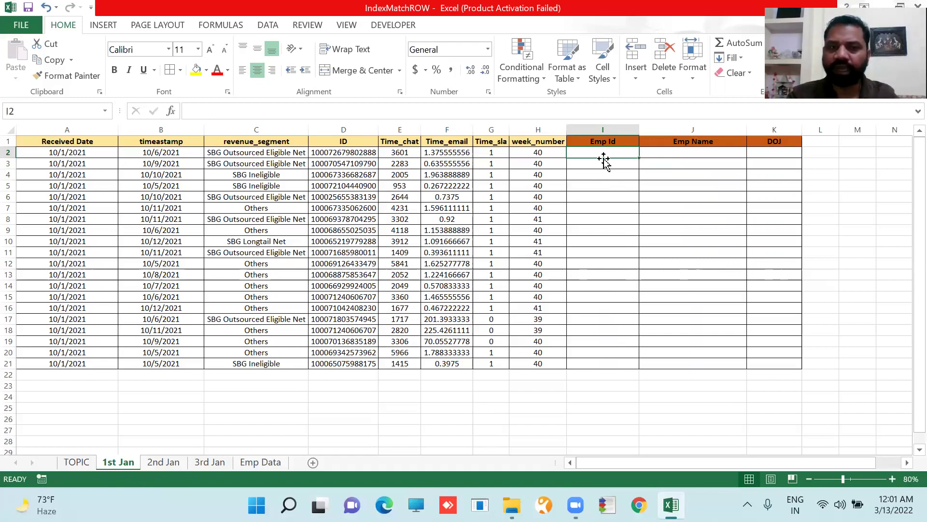
click(30, 111)
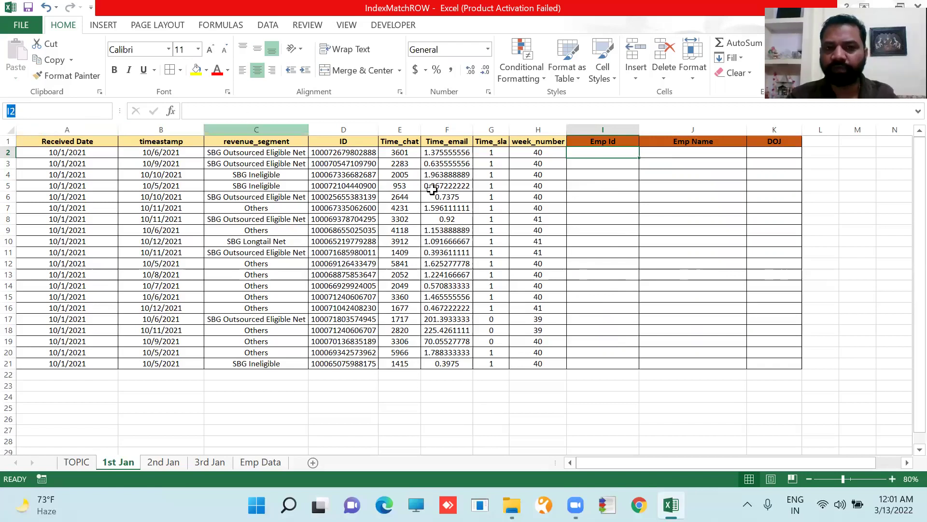
click(599, 151)
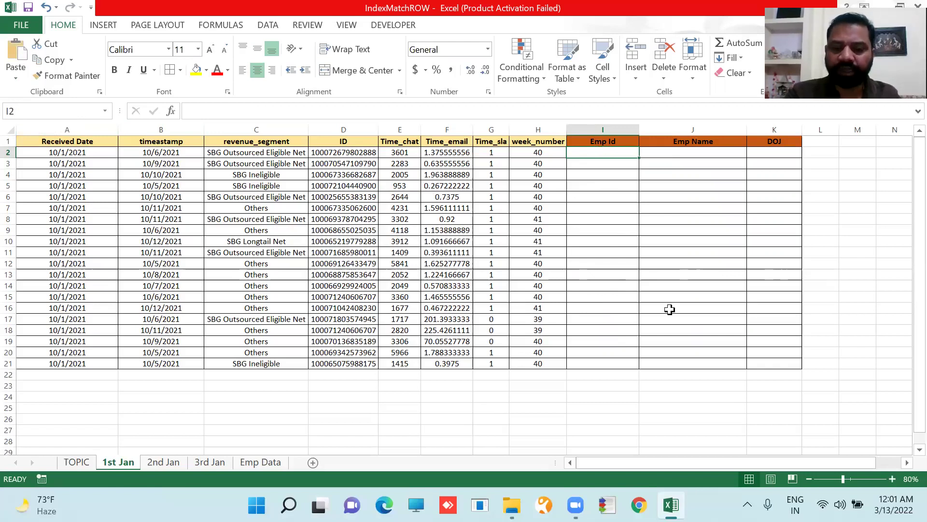
Step: Start =INDEX('Emp Data'!$A:$D, ROW( in I2 with the absolute Emp Data columns as array
text(=index)
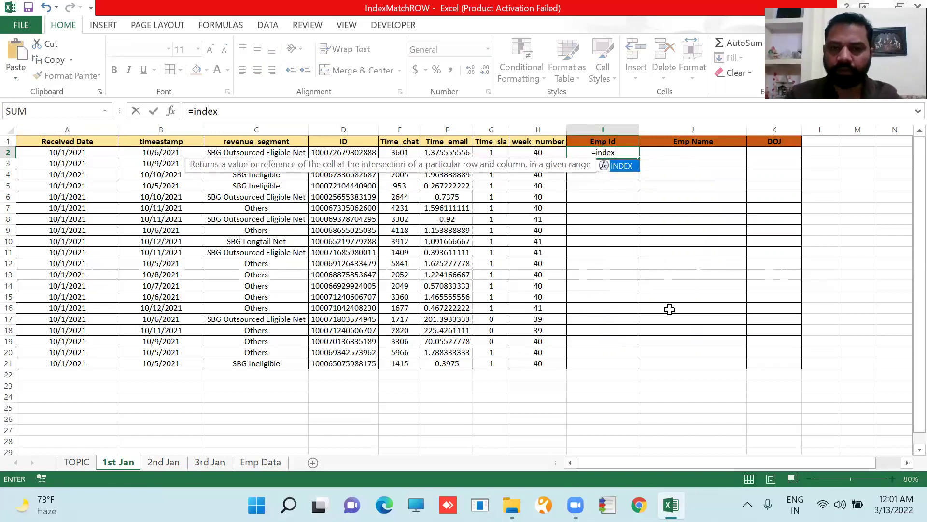
key(Tab)
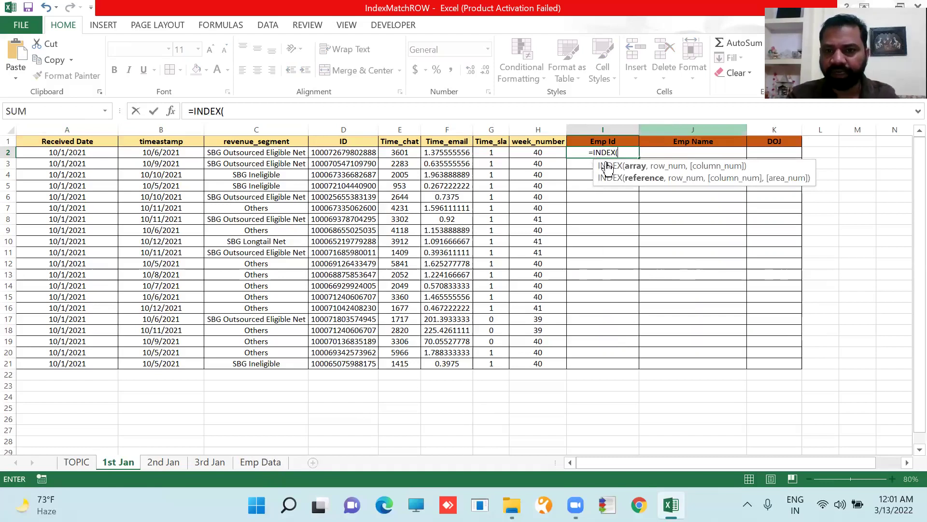
click(259, 459)
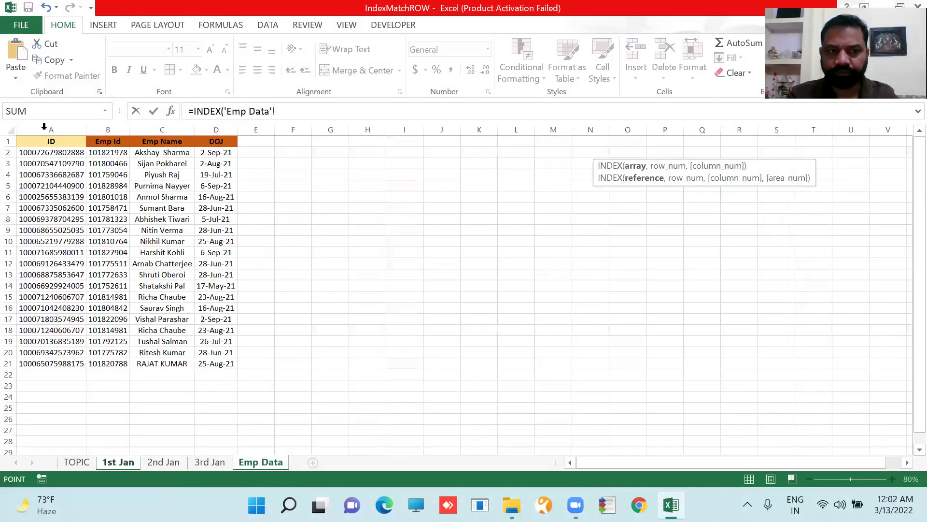
drag(44, 128, 222, 127)
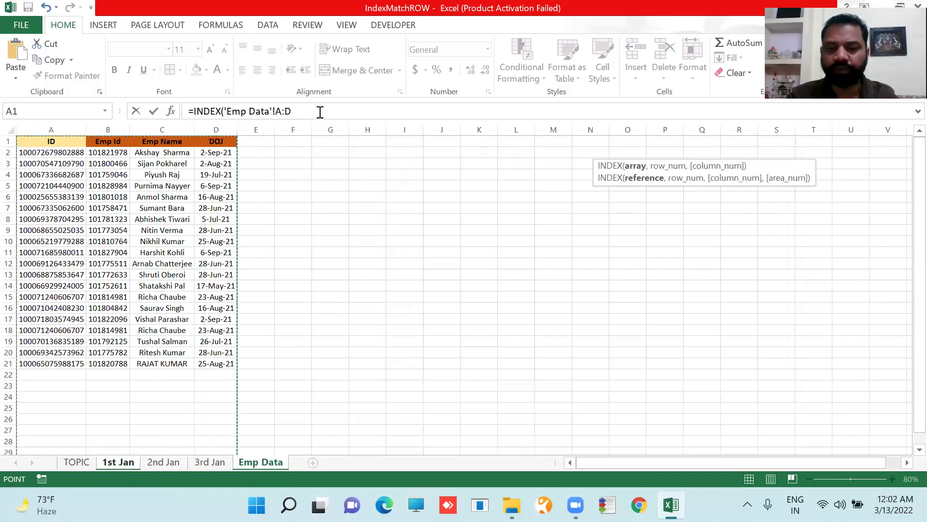
key(F4)
click(321, 111)
text(,)
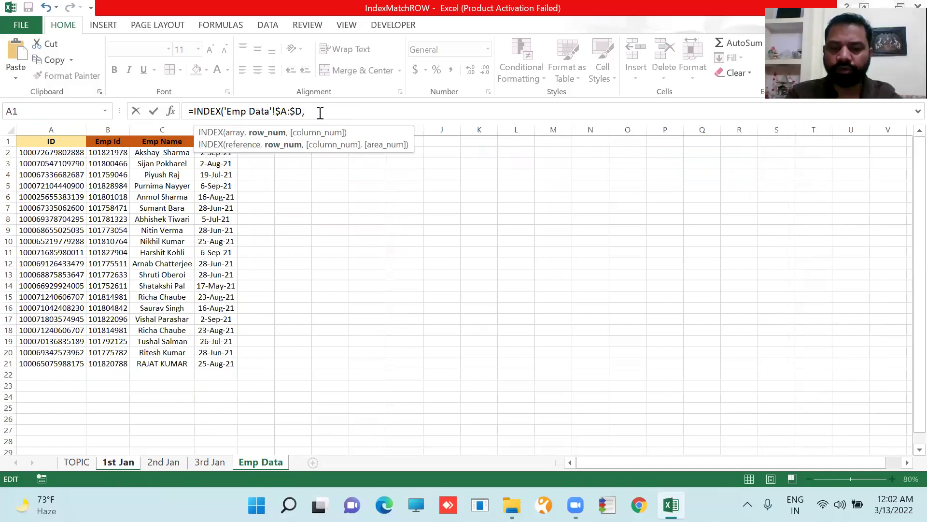
text( ROW()
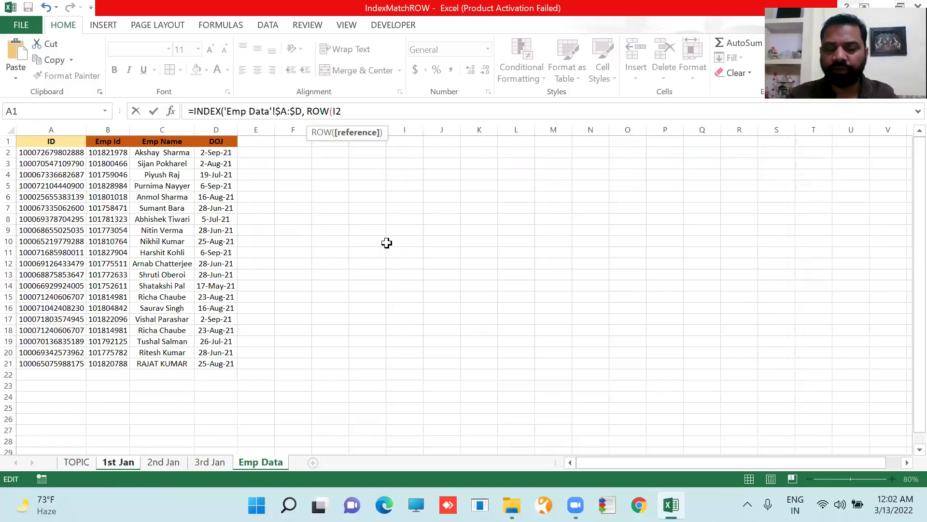
Step: Close ROW(I2) and add MATCH('1st Jan'!I$1, using the header as lookup value
click(346, 113)
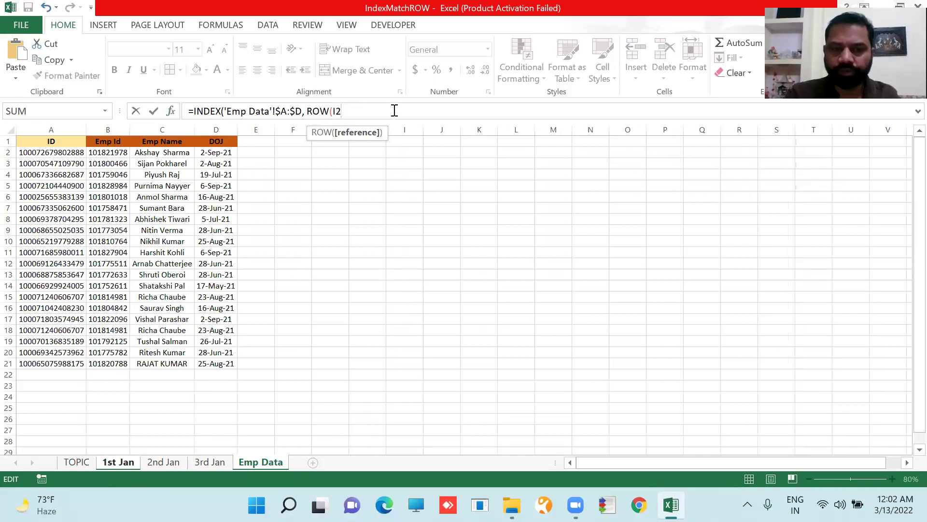
text(),)
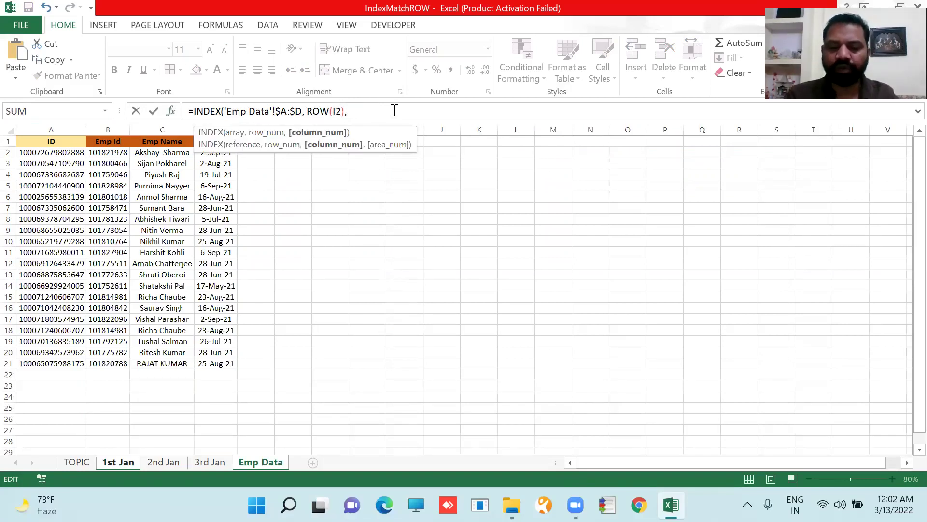
text( matc)
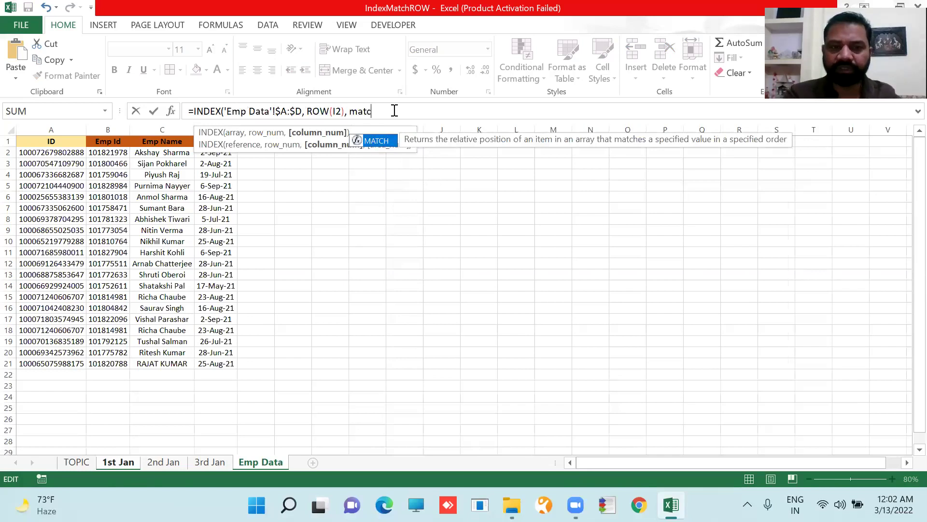
text(h)
key(Tab)
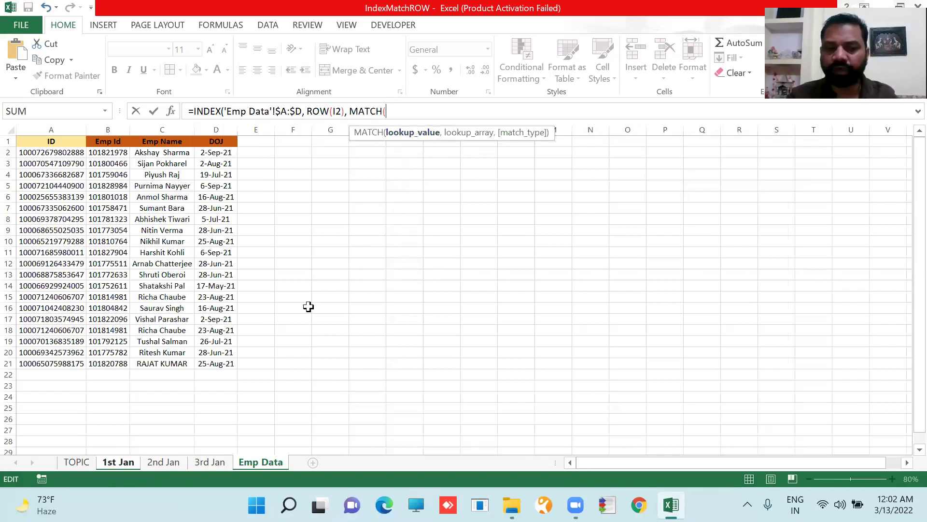
click(116, 462)
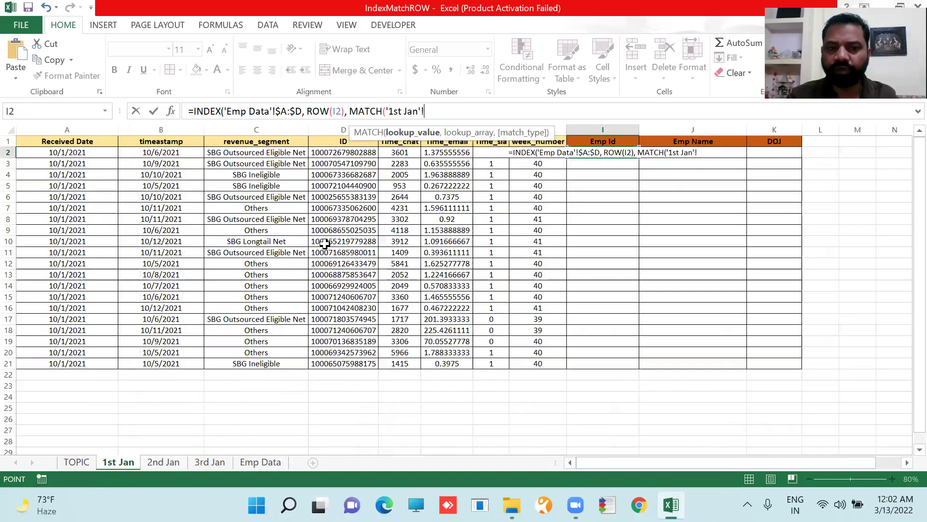
click(618, 141)
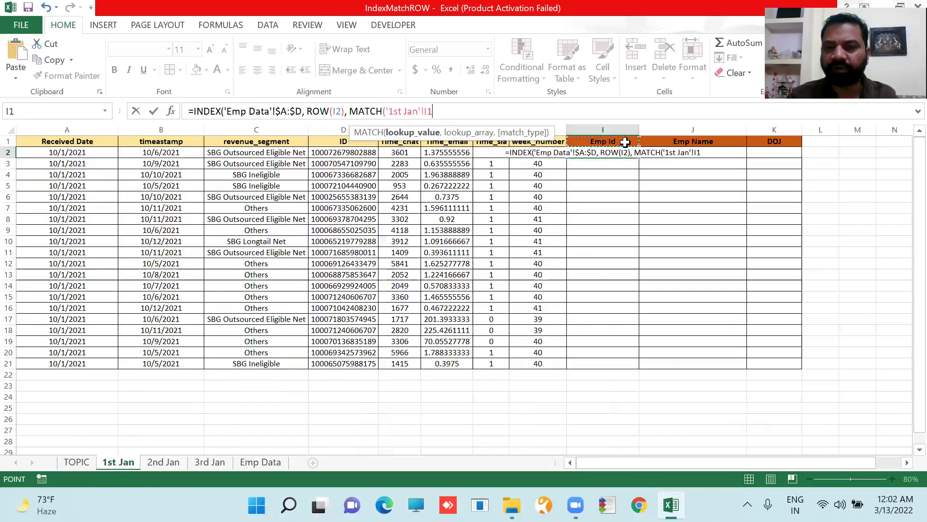
key(F4)
key(F4)
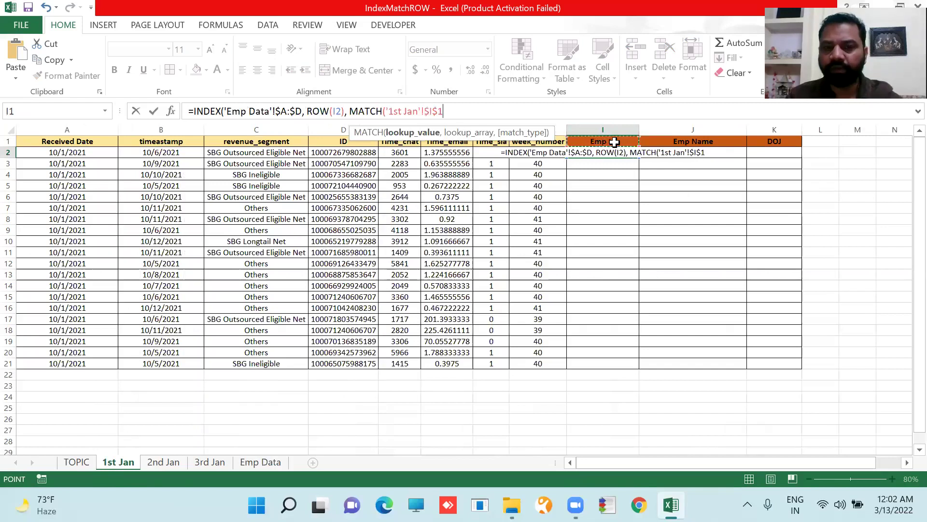
text(,)
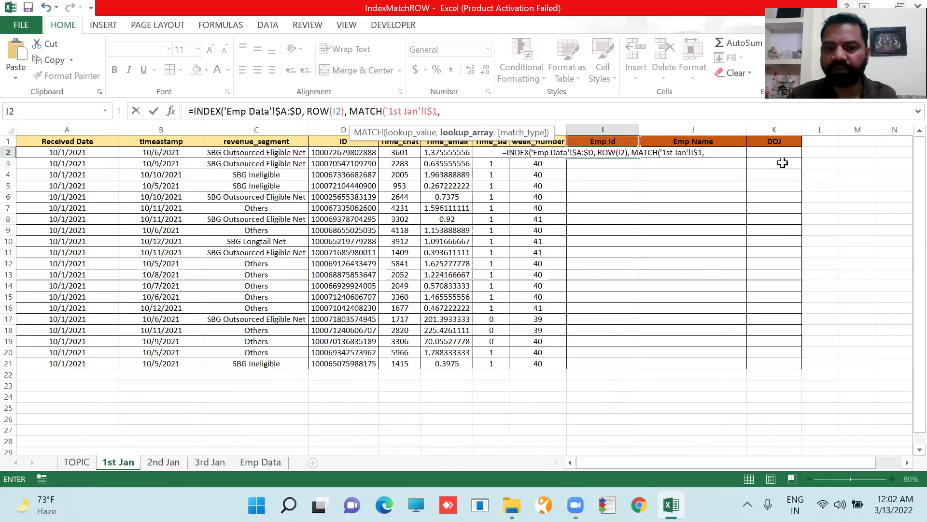
Step: Finish MATCH against 'Emp Data'!$A$1:$D$1 with match type 0
click(267, 460)
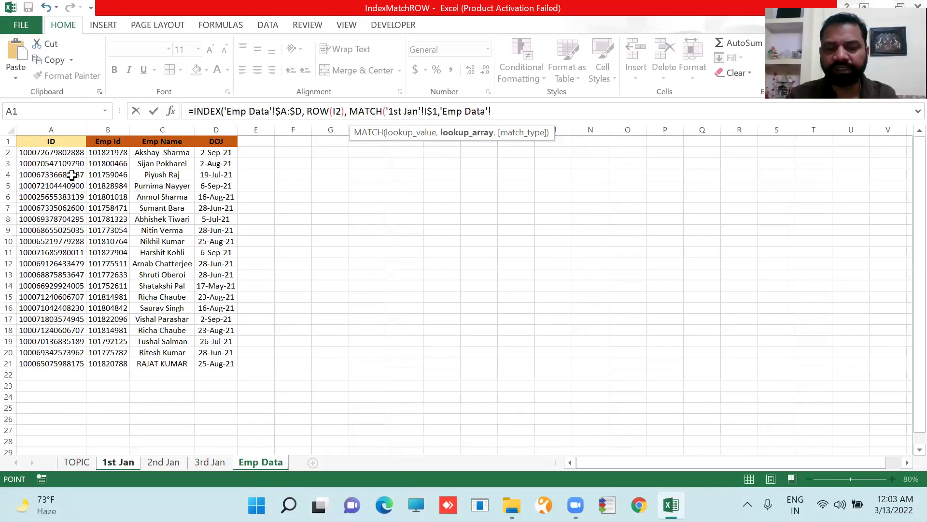
drag(34, 143, 215, 137)
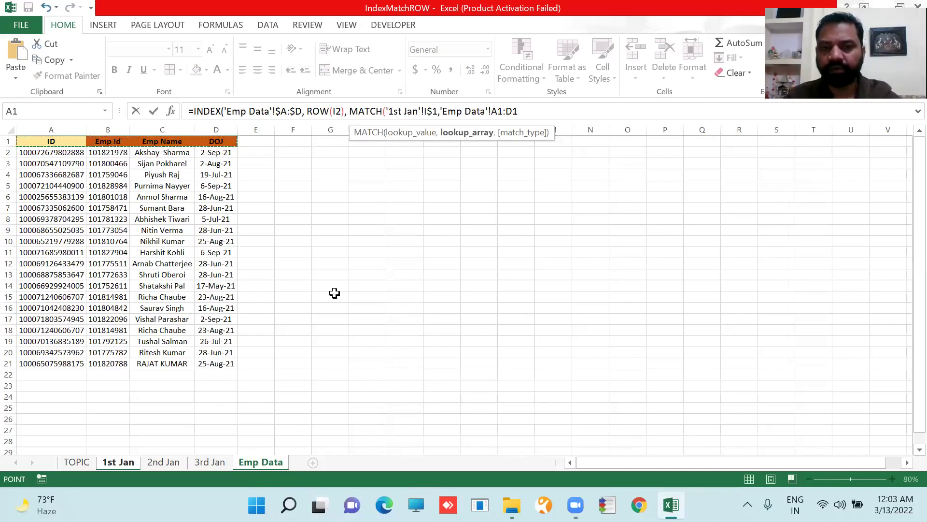
key(F4)
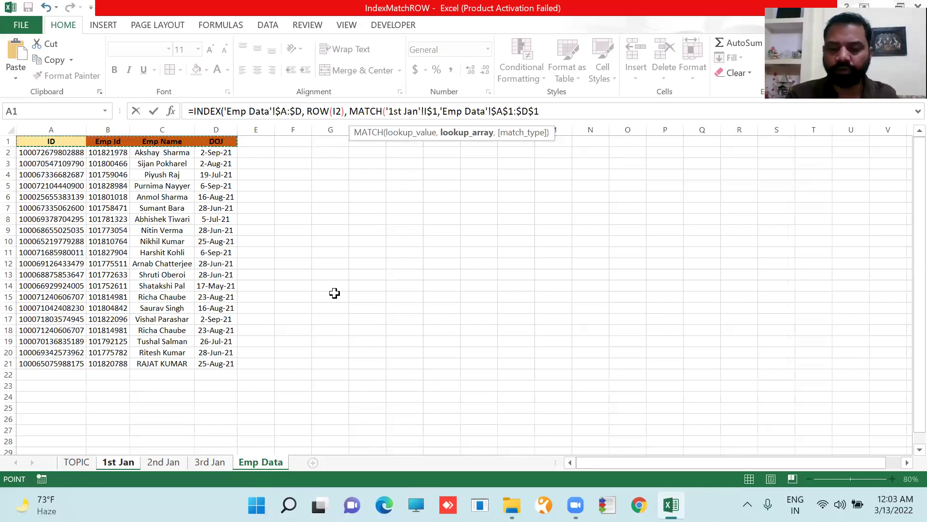
text(,)
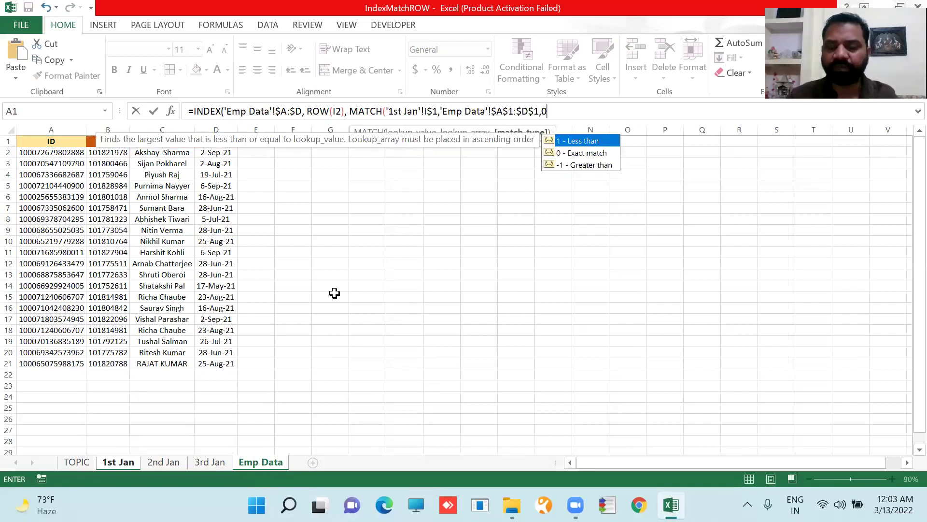
text(0)
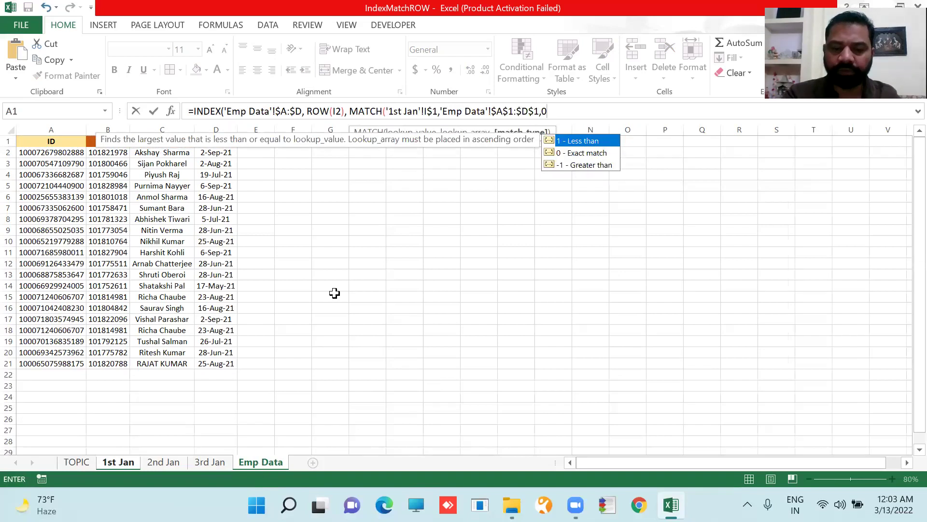
text())
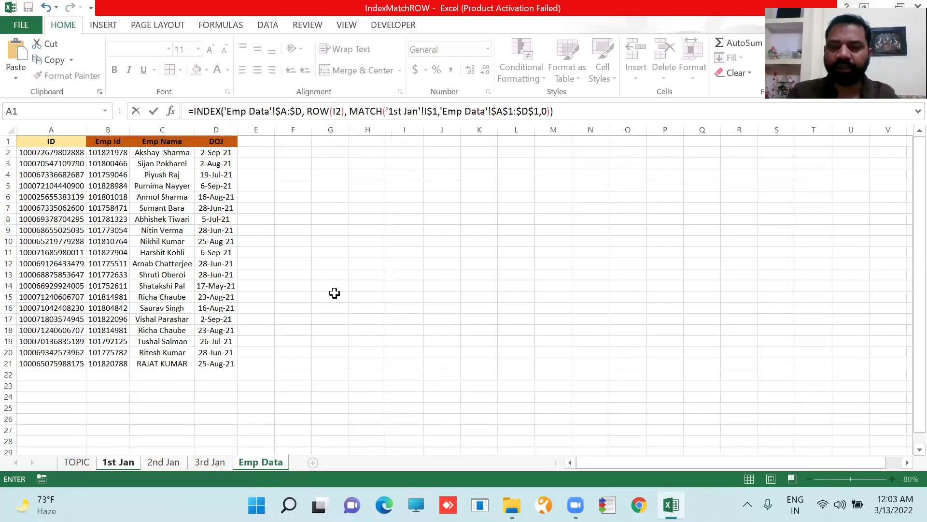
Step: Commit the INDEX formula in I2 and fill it across and down through I2:K21
key(Return)
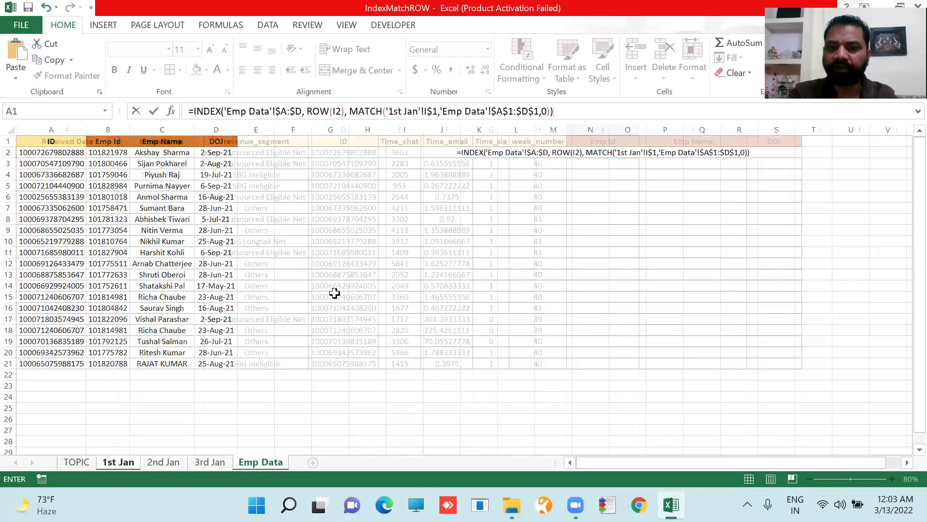
key(Up)
key(shift+Down)
key(shift+Down)
key(shift+Down)
key(shift+Down)
key(shift+Down)
key(shift+Down)
key(shift+Down)
key(shift+Down)
key(shift+Down)
key(shift+Down)
key(shift+Down)
key(shift+Down)
key(shift+Down)
key(shift+Down)
key(shift+Down)
key(shift+Down)
key(shift+Down)
key(shift+Down)
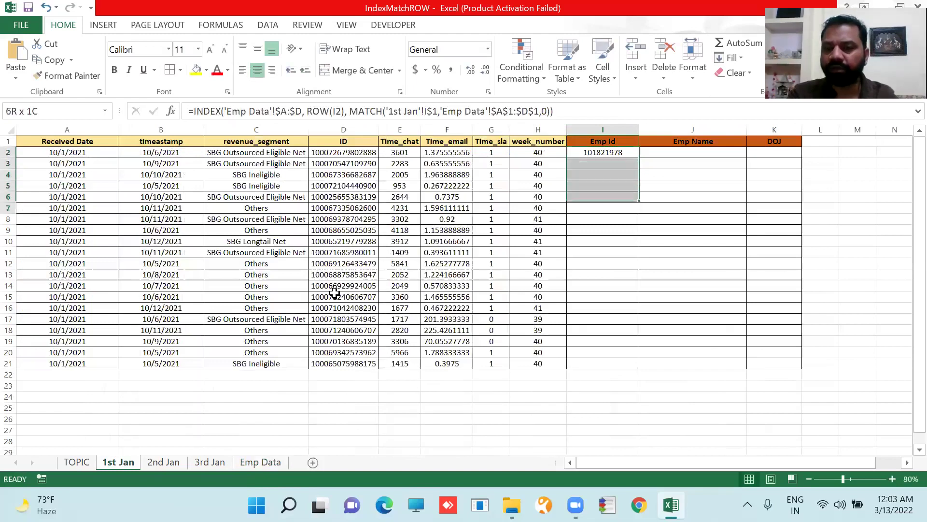
key(shift+Down)
key(shift+Right)
key(shift+Right)
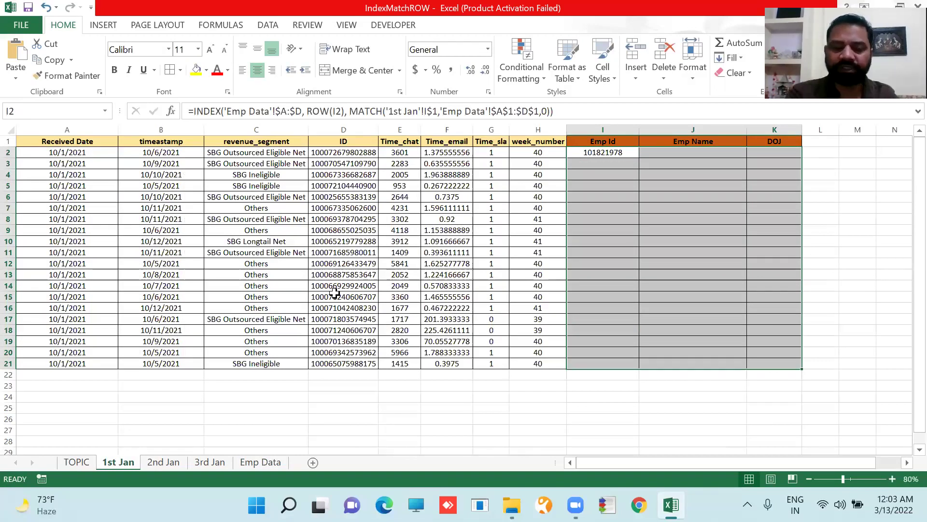
key(ctrl+d)
key(ctrl+r)
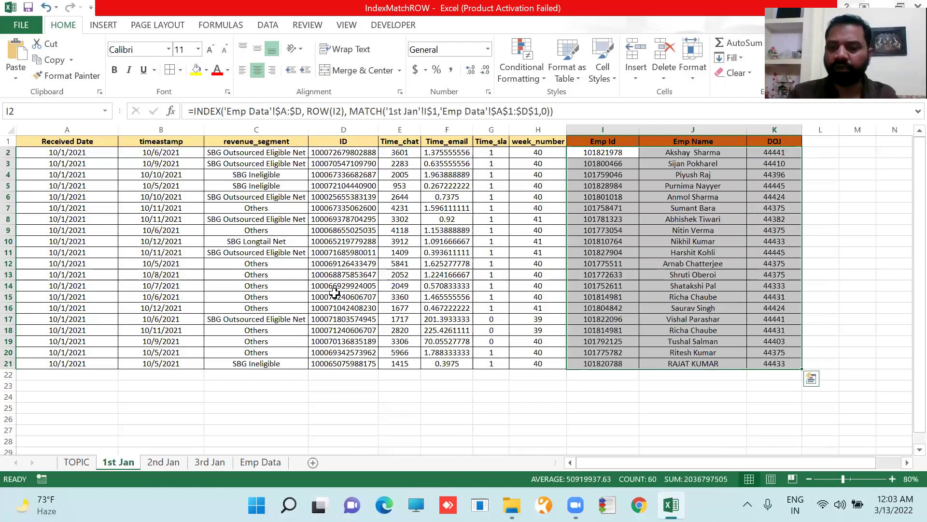
key(Up)
key(Down)
Step: Format the DOJ values K2:K21 as dates
key(shift+Right)
key(shift+Right)
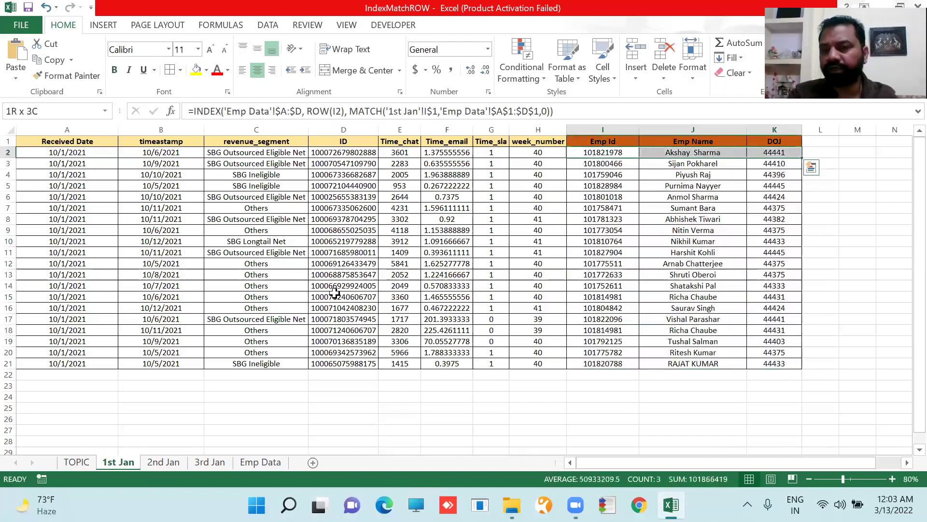
key(ctrl+shift+Down)
key(Up)
key(Down)
key(Right)
key(Right)
key(ctrl+shift+Down)
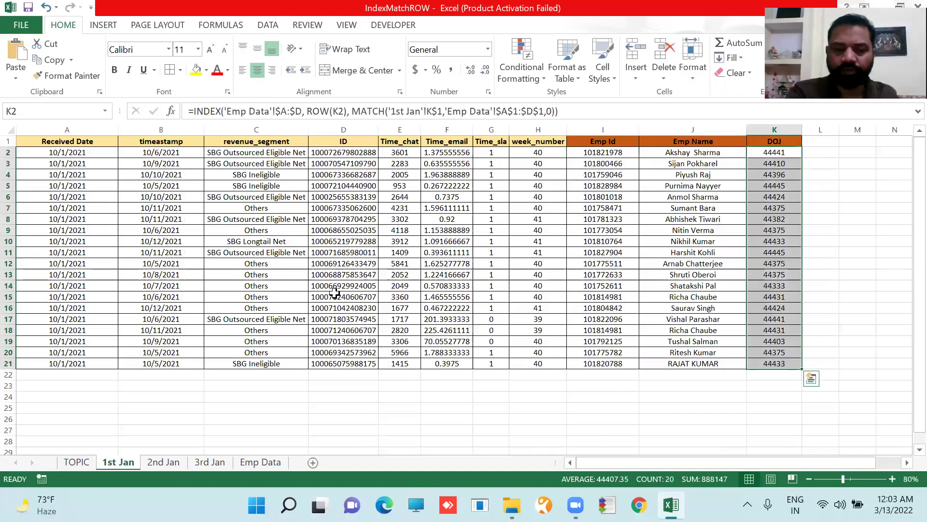
key(ctrl+shift+3)
key(Up)
key(Left)
key(Left)
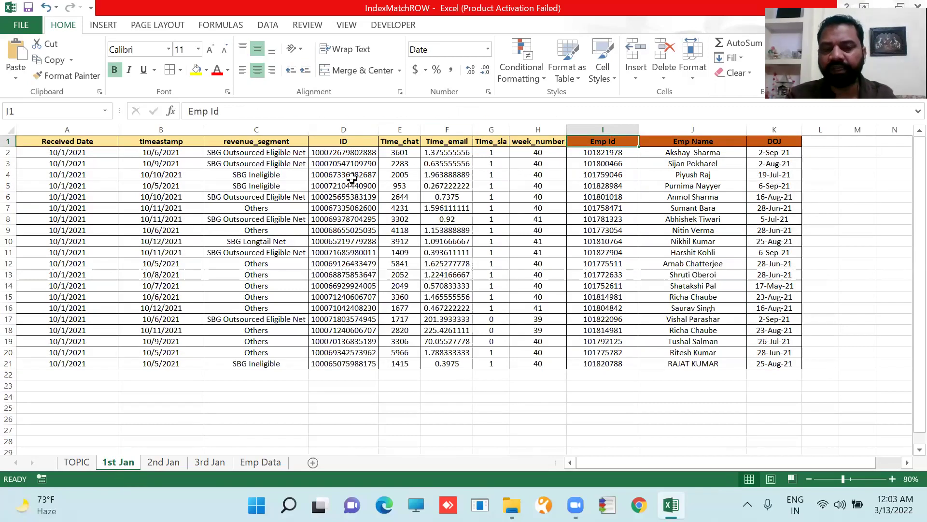
Step: On the 2nd Jan sheet, move the ID column from D to column A via Insert Copied Cells
click(348, 126)
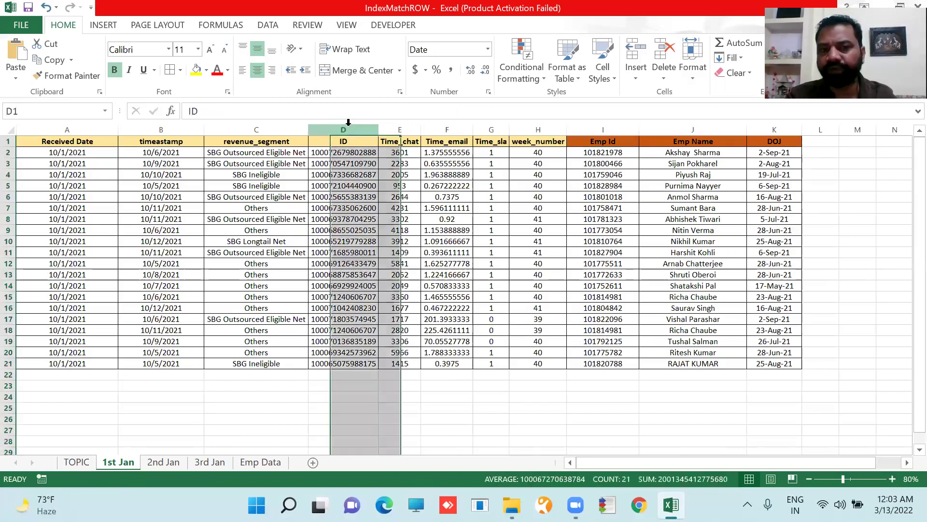
click(350, 152)
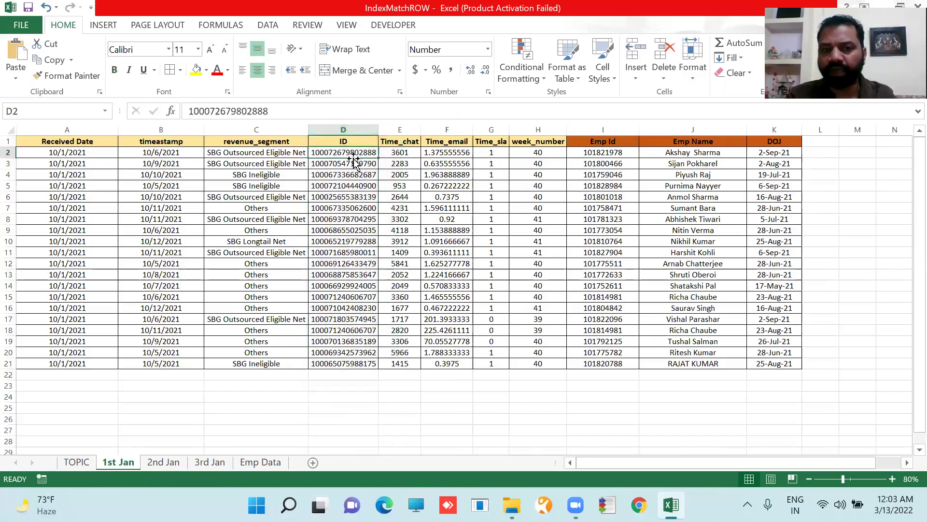
click(146, 460)
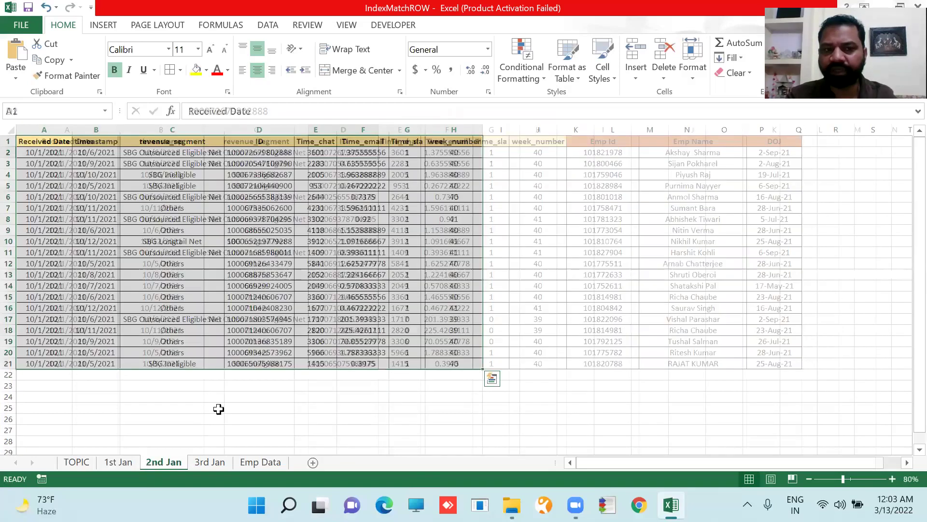
click(304, 386)
click(260, 130)
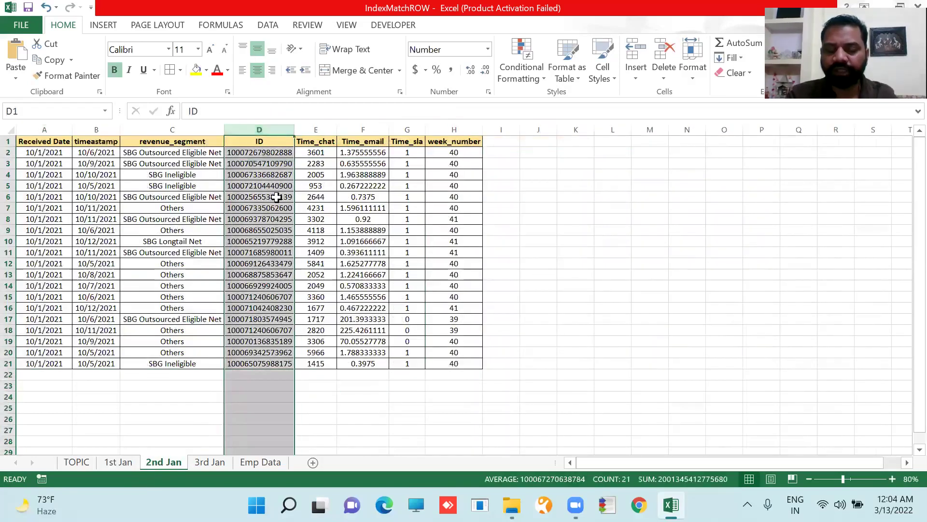
key(ctrl+c)
key(Left)
key(Left)
key(Left)
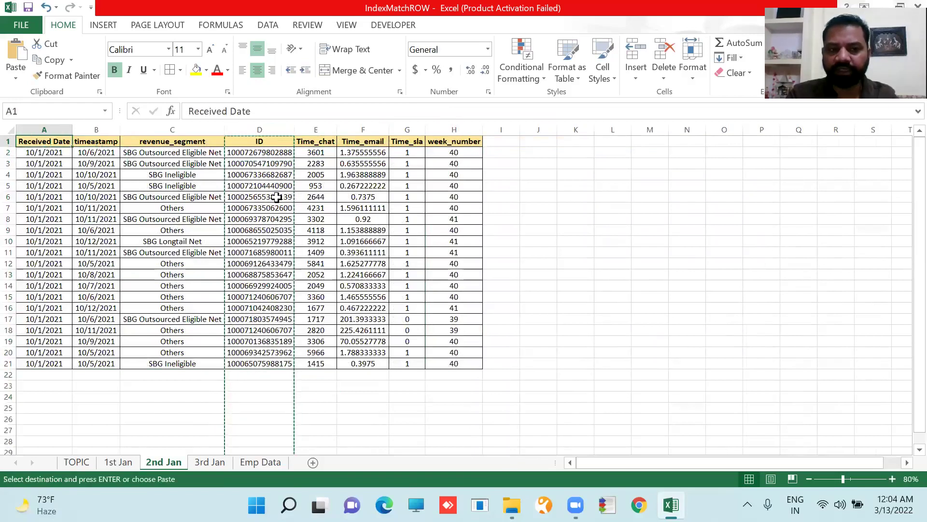
key(ctrl+space)
key(ctrl+shift+plus)
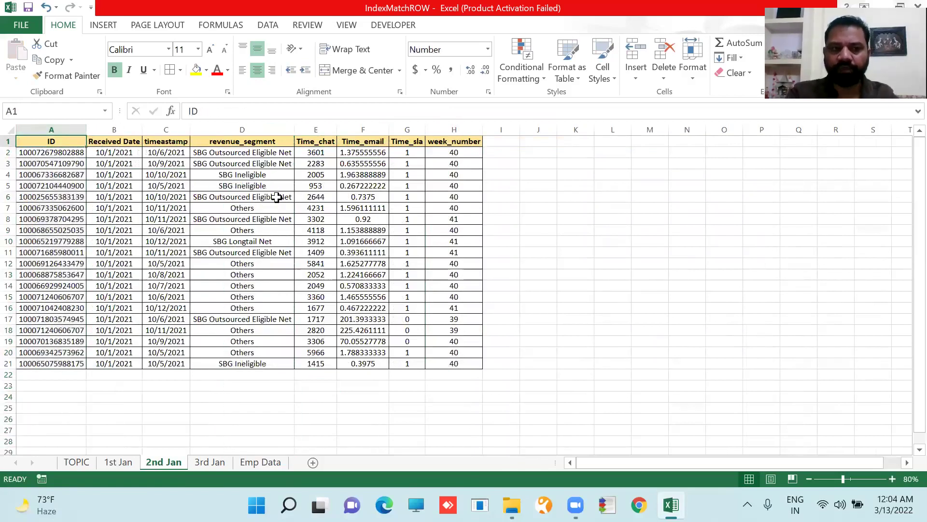
Step: Copy the reordered 2nd Jan table A1:H21
key(ctrl+Page_Up)
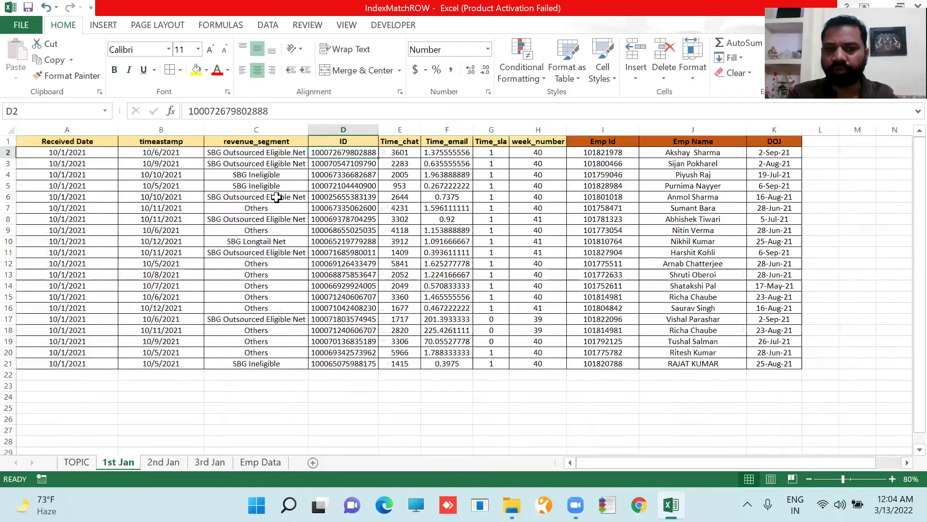
key(Up)
key(ctrl+Page_Down)
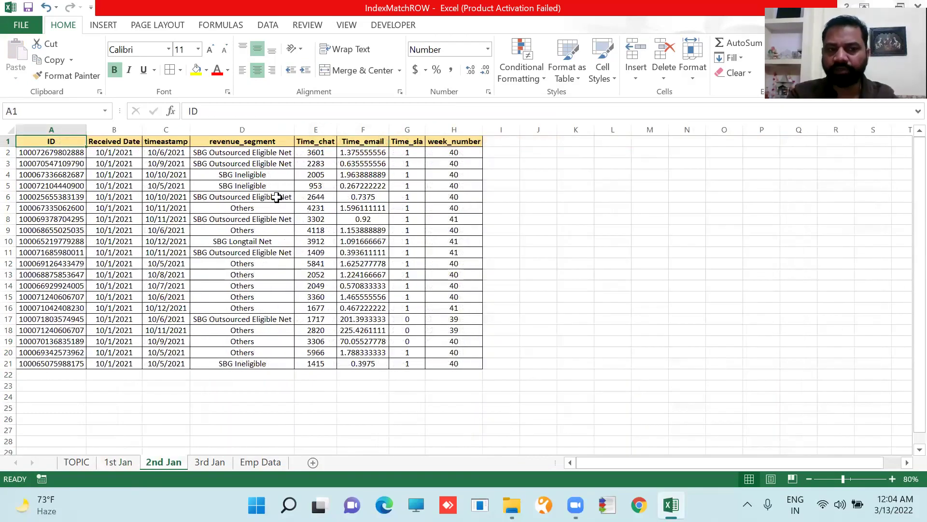
key(ctrl+shift+Right)
key(ctrl+shift+Down)
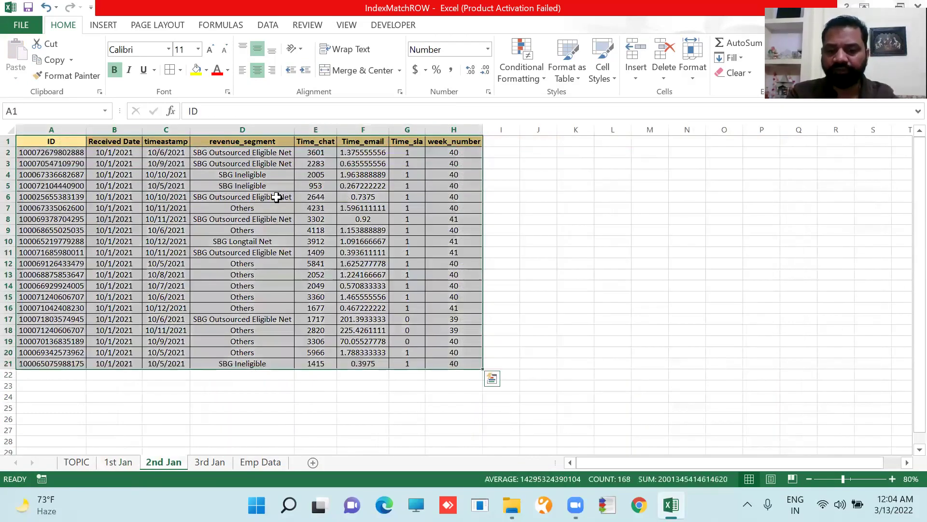
key(ctrl+c)
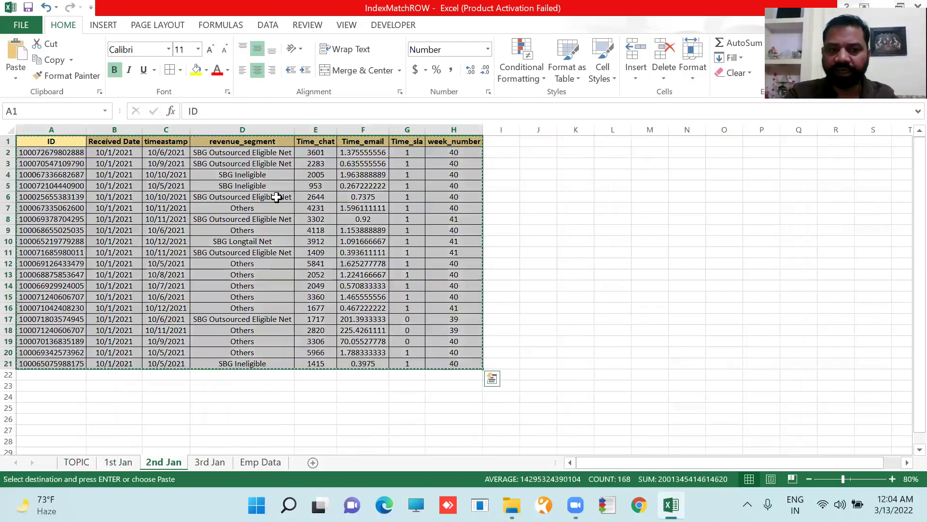
Step: Paste the table over 1st Jan's data at A1 and check the I2:K21 lookup results
key(ctrl+Page_Up)
key(Escape)
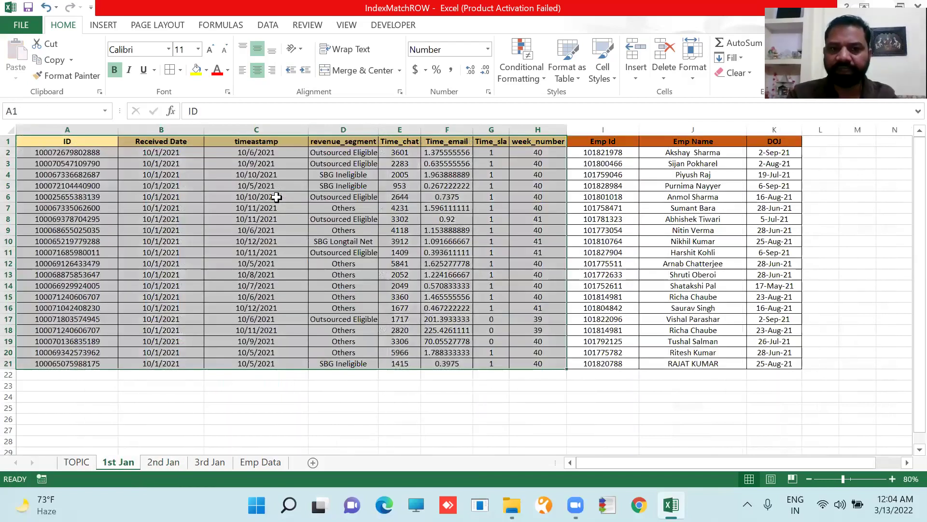
key(Right)
key(Right)
key(Right)
key(Right)
key(Right)
key(Right)
key(Right)
key(Right)
key(Down)
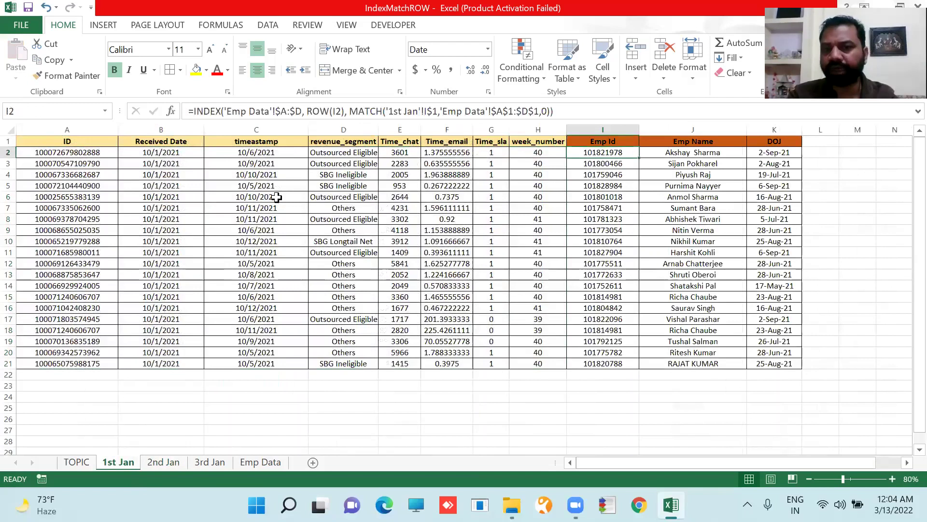
key(ctrl+shift+Right)
key(ctrl+shift+Down)
key(Up)
key(Down)
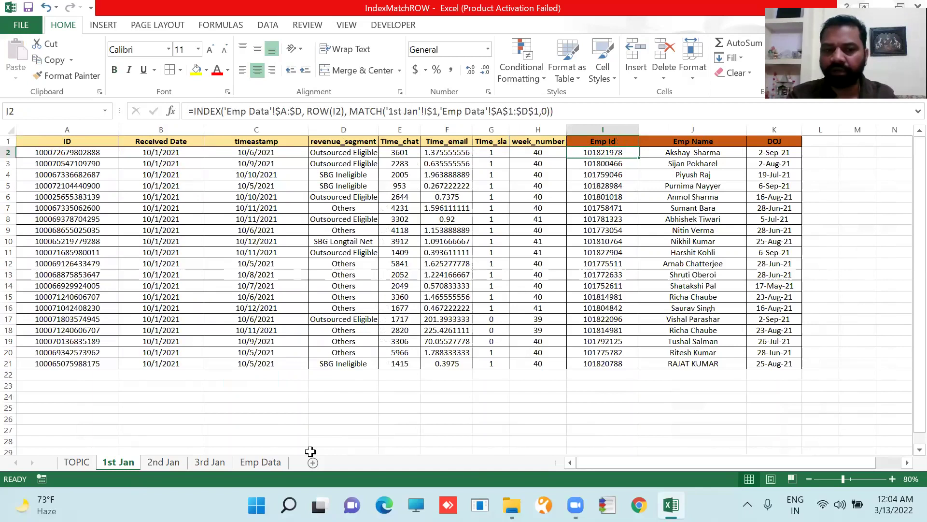
click(262, 462)
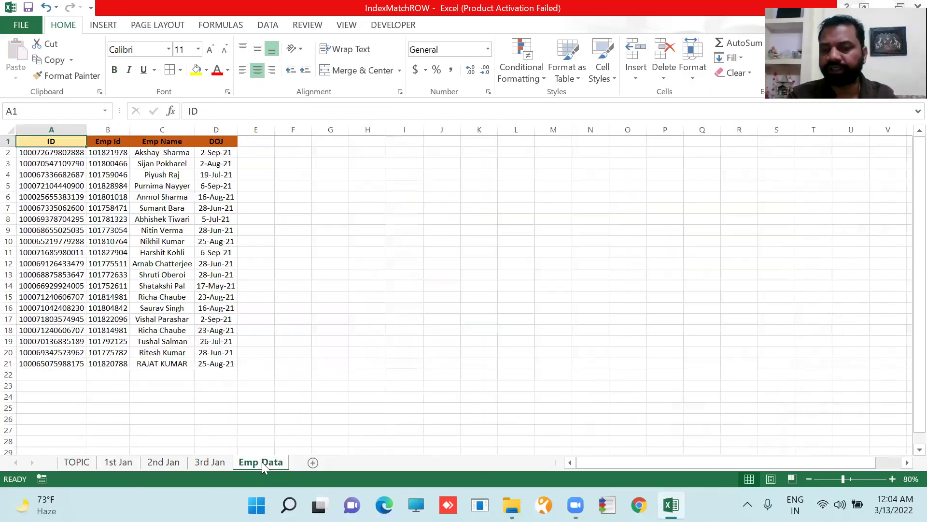
click(79, 462)
click(119, 463)
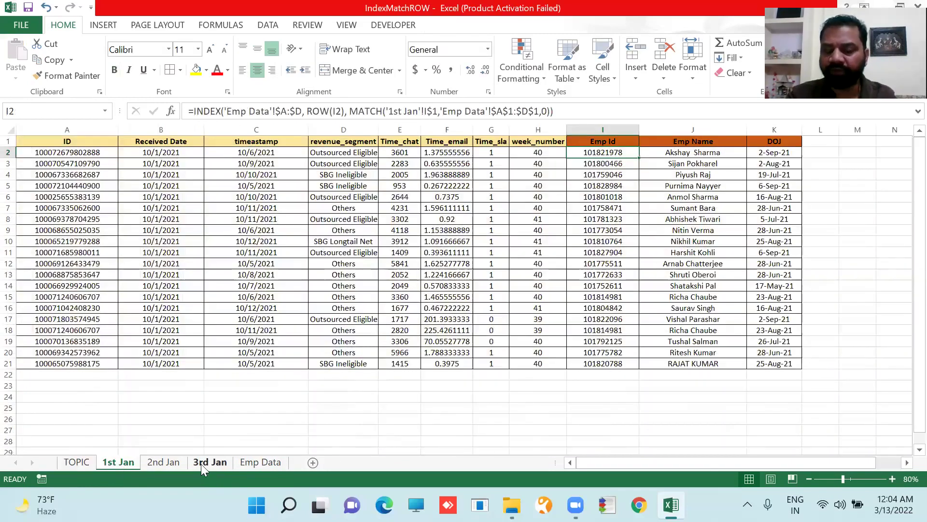
Step: Copy the whole 3rd Jan table A1:H21
click(202, 462)
key(ctrl+Left)
key(ctrl+shift+Right)
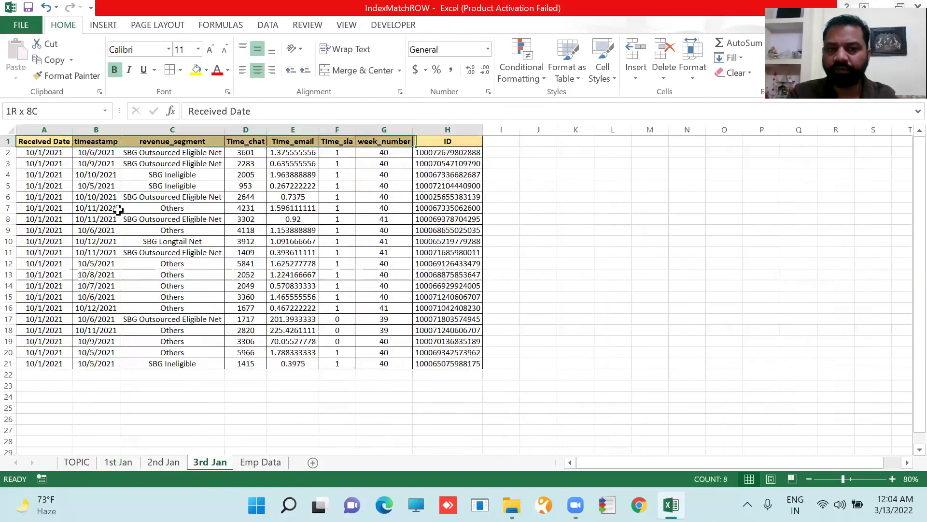
key(ctrl+shift+Down)
key(ctrl+c)
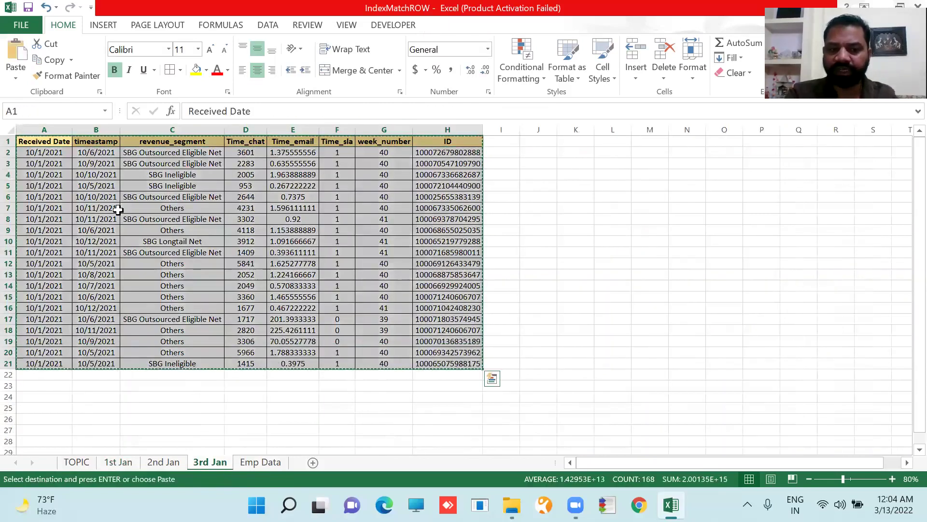
key(ctrl+Page_Up)
key(ctrl+Page_Up)
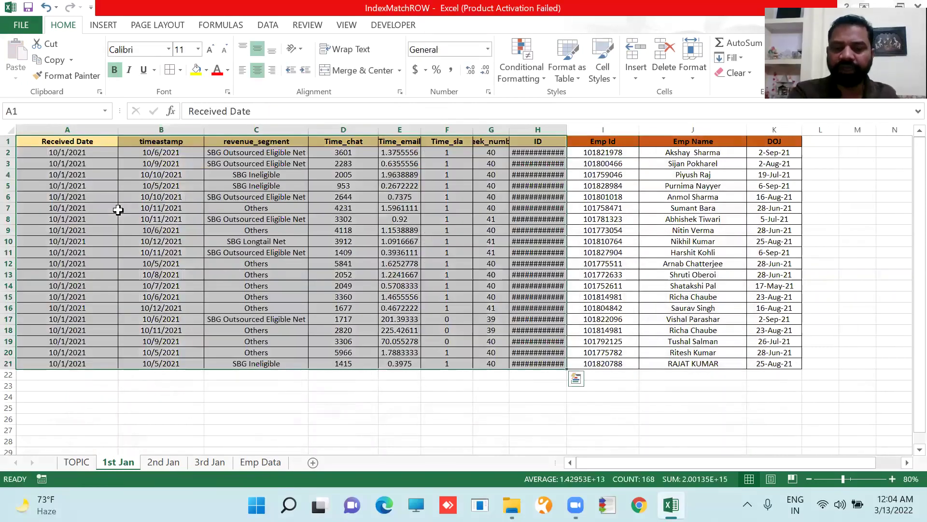
Step: Paste it at A1 on 1st Jan and AutoFit columns A–H so IDs show fully
key(alt+h)
key(o)
key(i)
key(ctrl+Right)
key(Left)
key(Left)
key(Left)
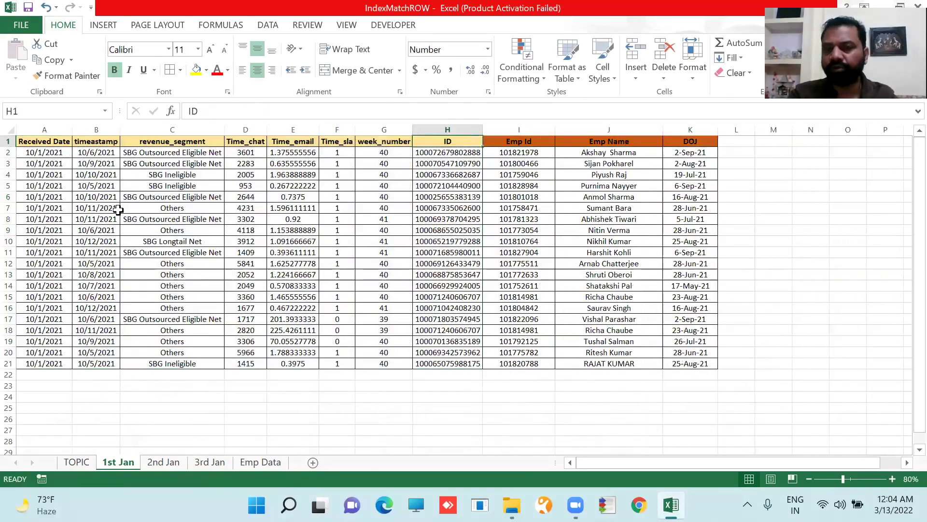
Step: Verify the Emp Id, Emp Name and DOJ lookups in I2:K21 still match
key(Right)
key(Down)
key(ctrl+shift+Down)
key(ctrl+shift+Right)
key(Up)
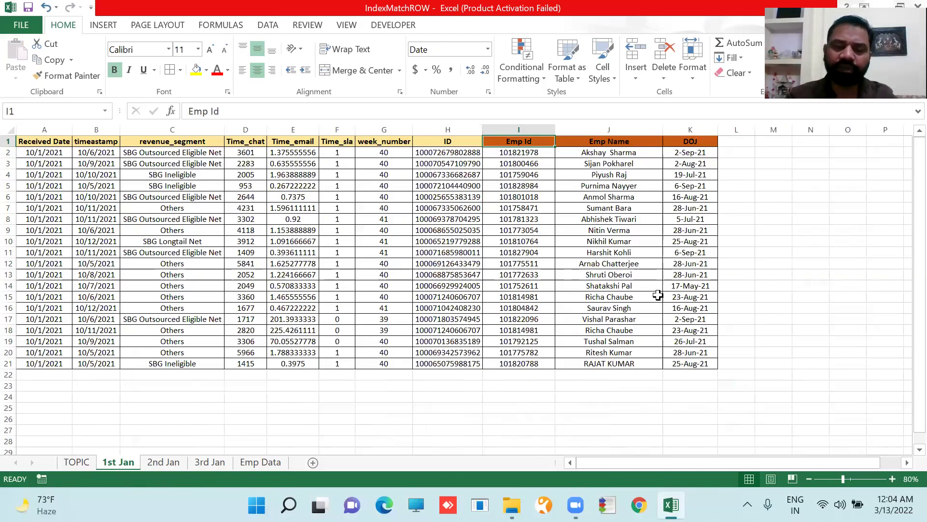
key(Down)
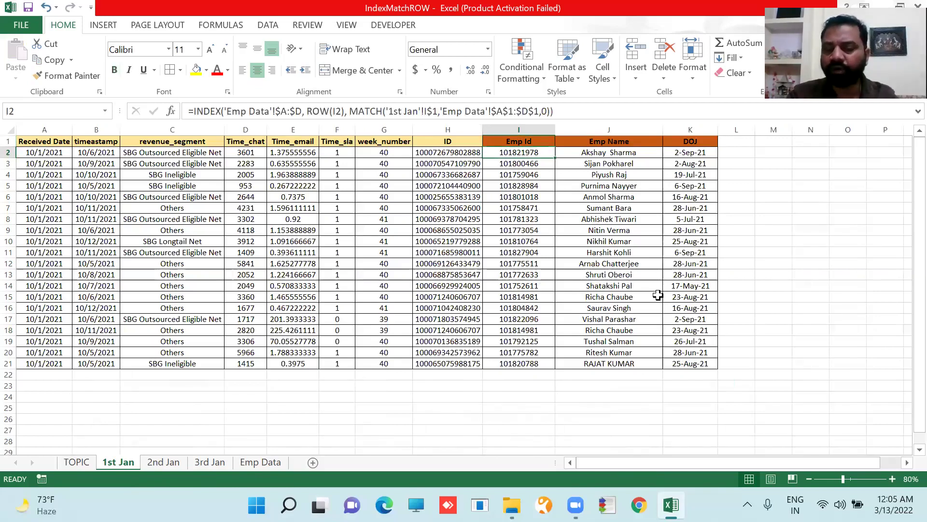
key(shift+Right)
key(shift+Right)
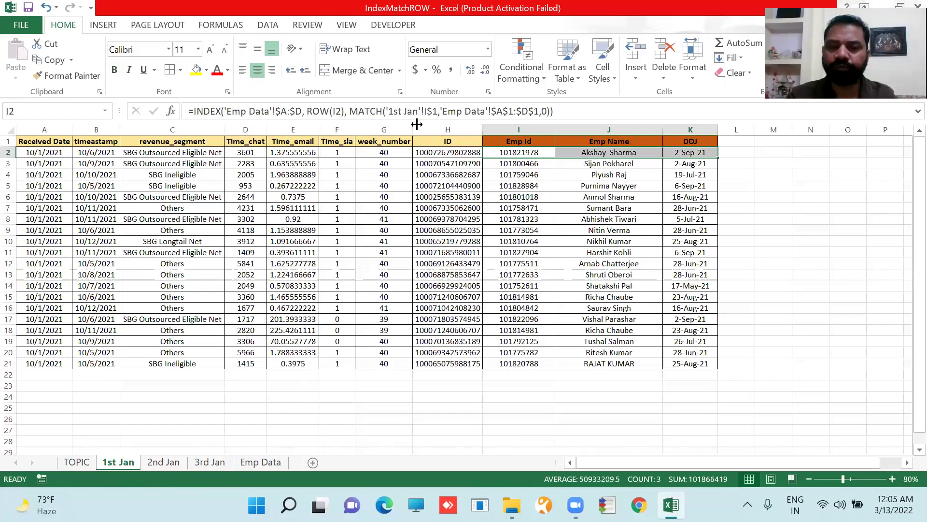
key(Up)
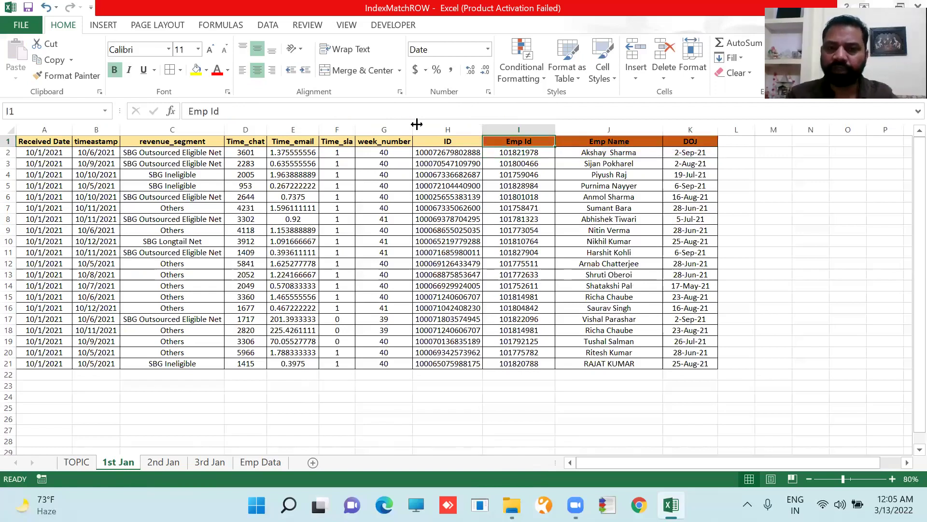